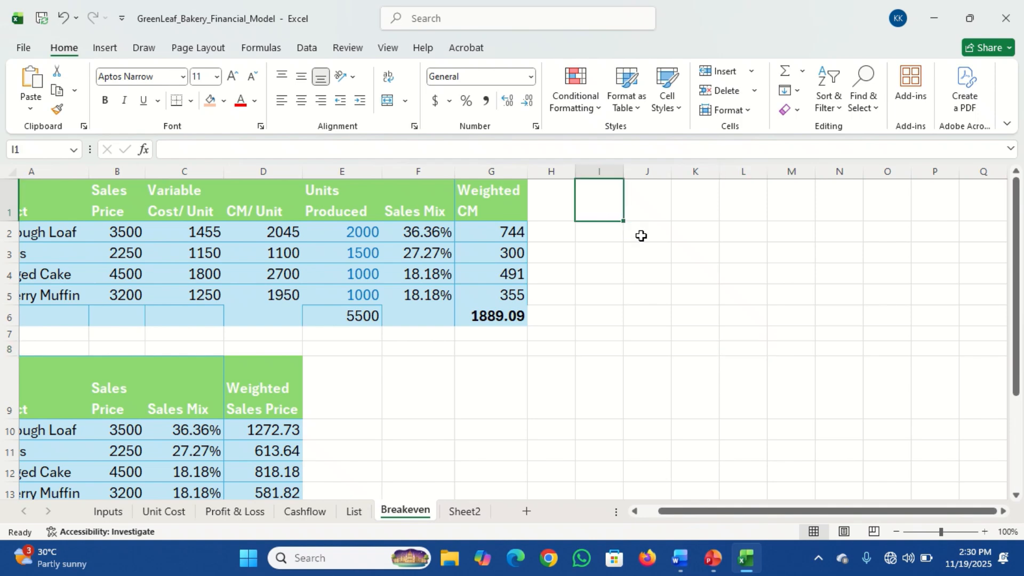
type("Sales")
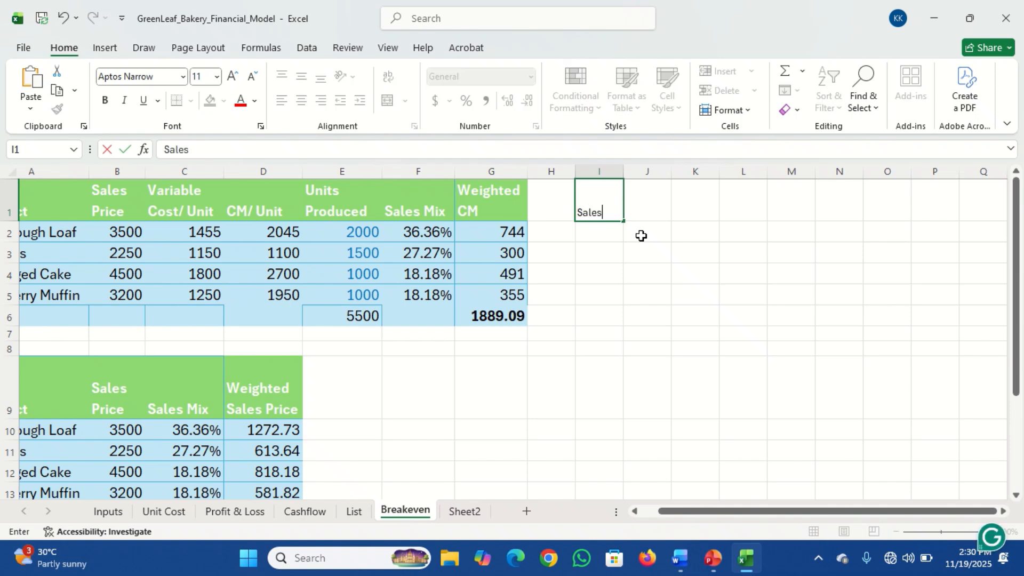
key("BackSpace")
key("BackSpace")
key("BackSpace")
key("BackSpace")
key("BackSpace")
key("Escape")
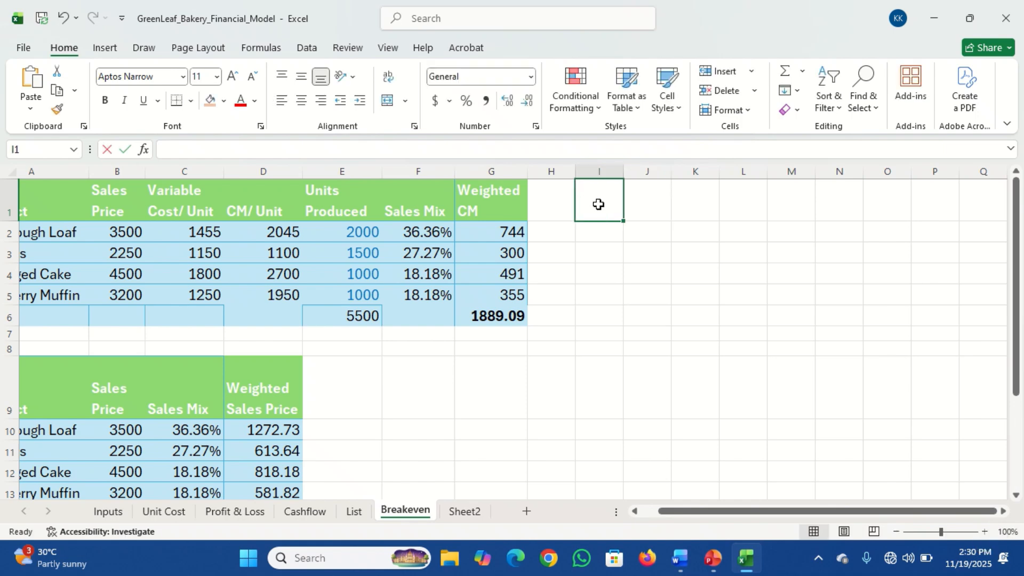
Enter the header "Units Sold" in cell I1 and slightly widen column I
type("Units Sold")
key("Return")
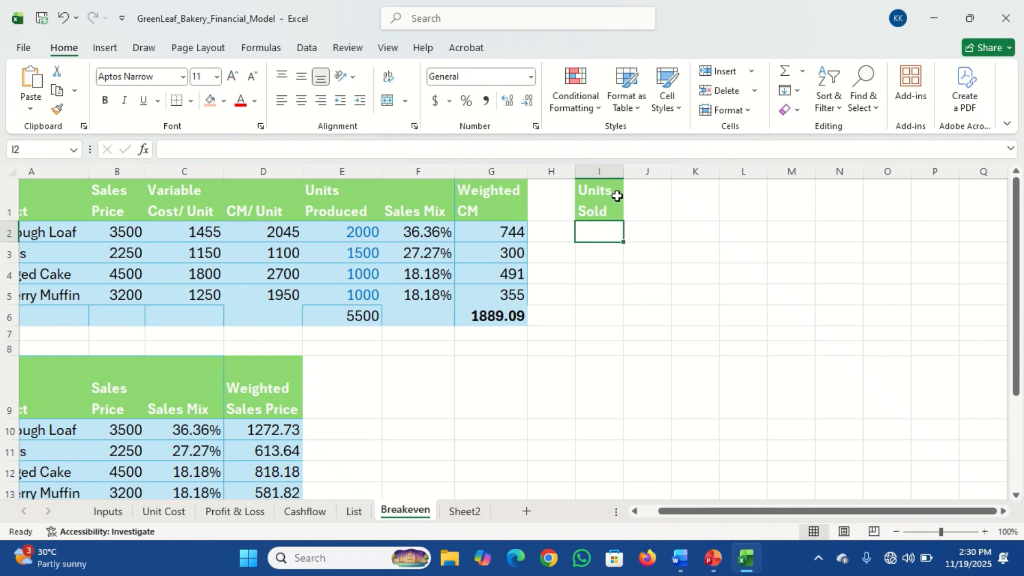
left_click_drag(623, 171, 637, 171)
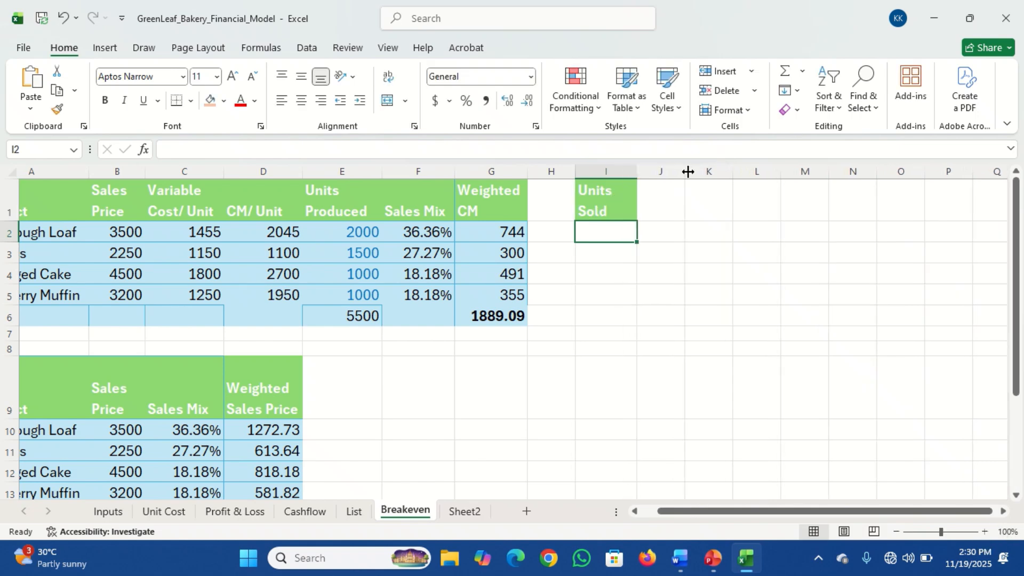
Enter 0 as the first Units Sold value in I2 and reduce the height of row 9
type("0")
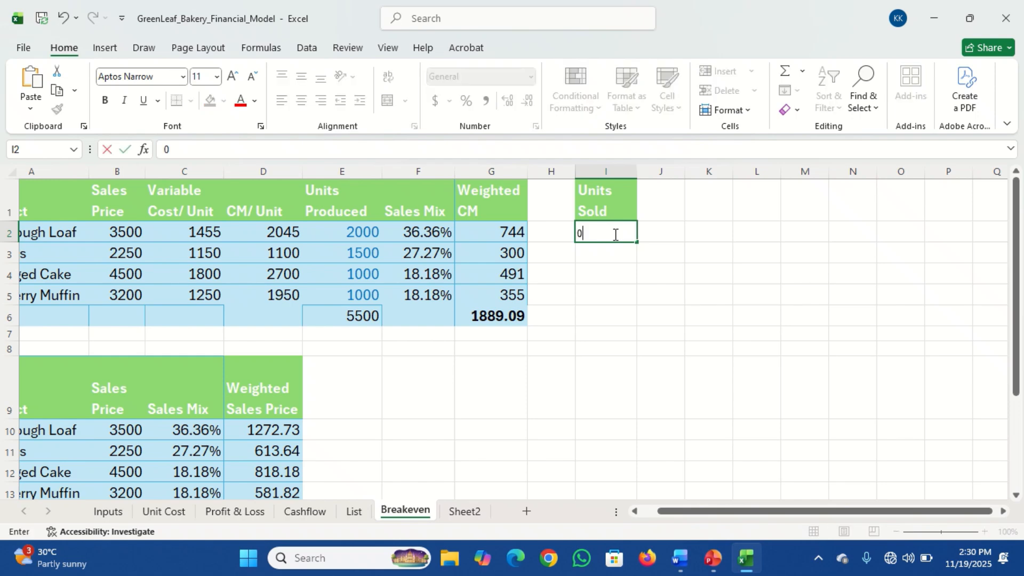
key("Return")
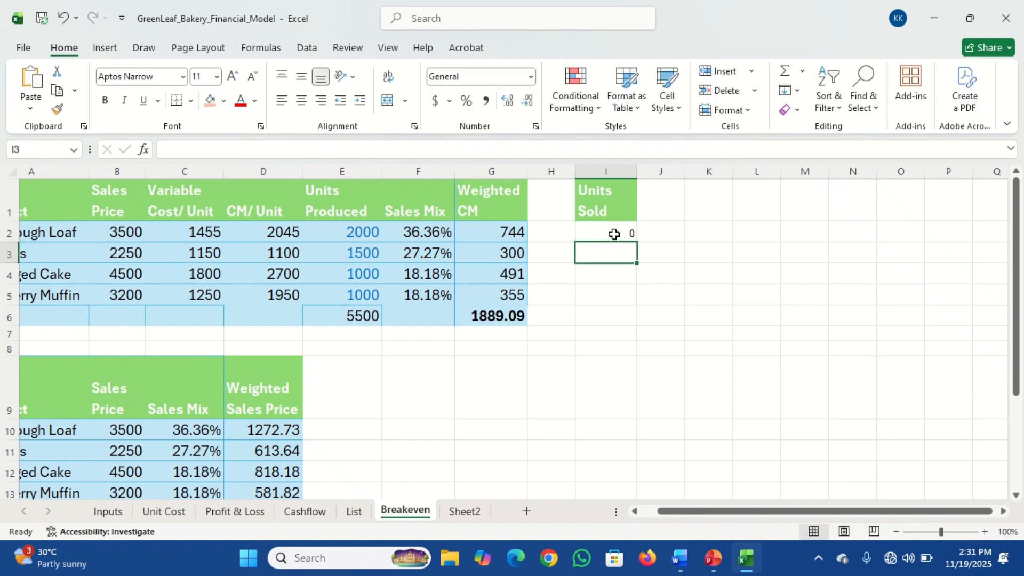
left_click_drag(613, 229, 631, 446)
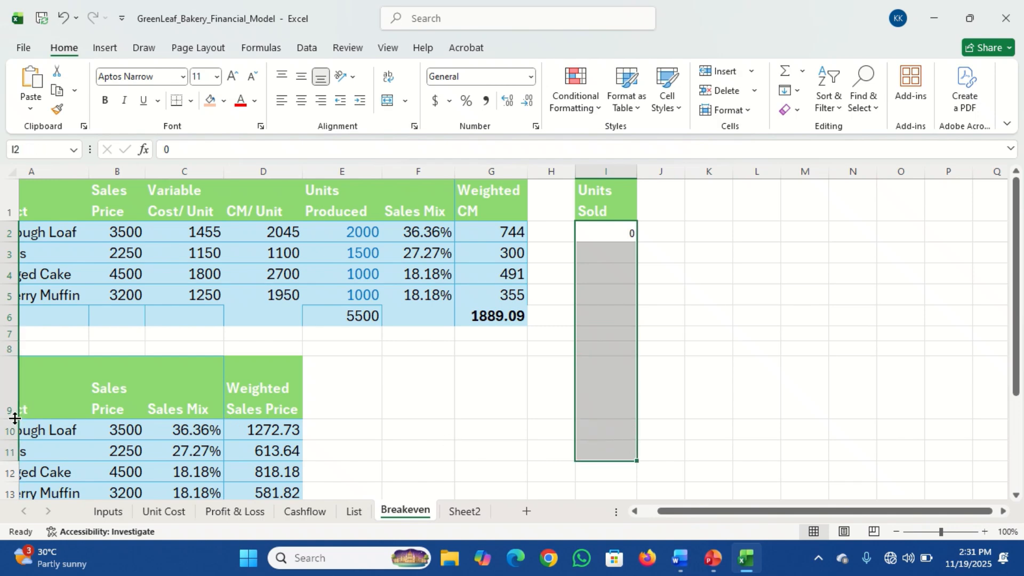
left_click_drag(15, 418, 15, 388)
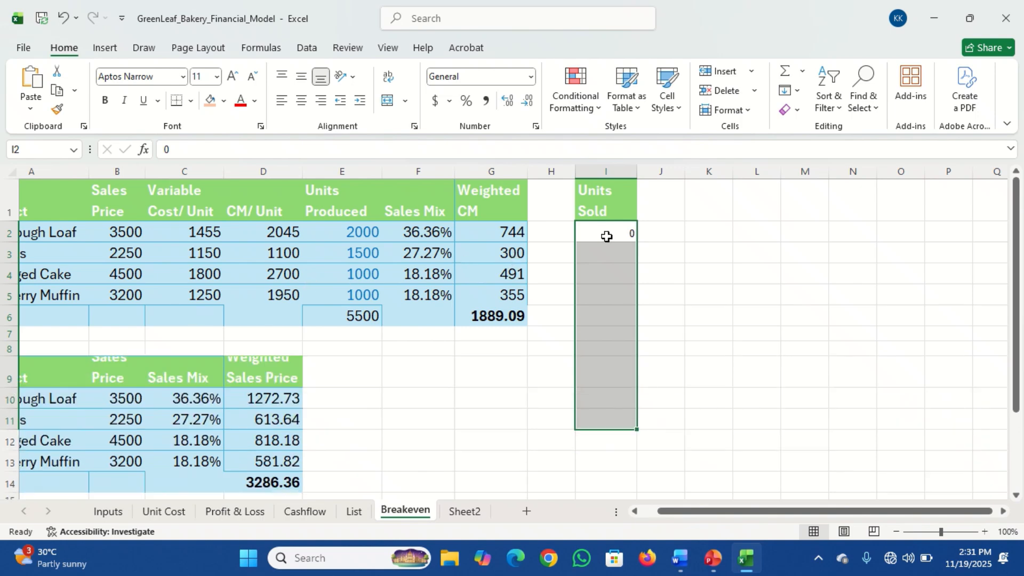
left_click(622, 252)
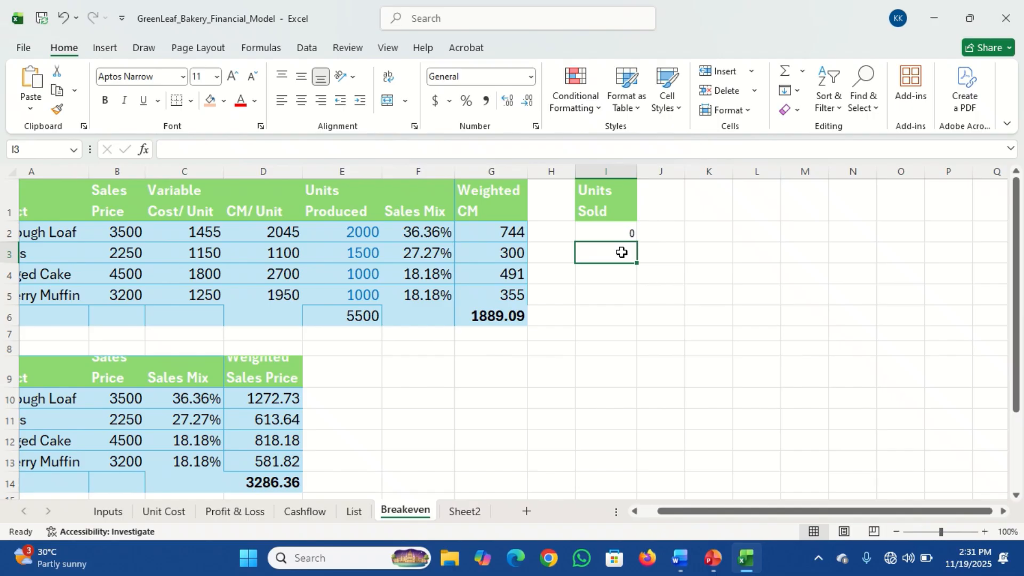
Set the font size of the range I1:O14 to 16
left_click_drag(605, 189, 905, 477)
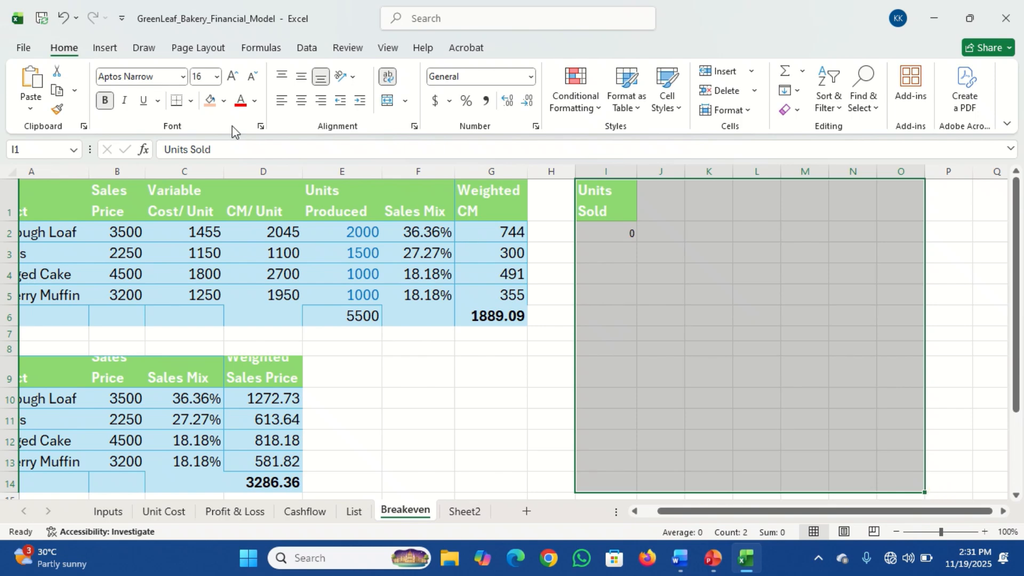
left_click(202, 76)
type("16")
key("Return")
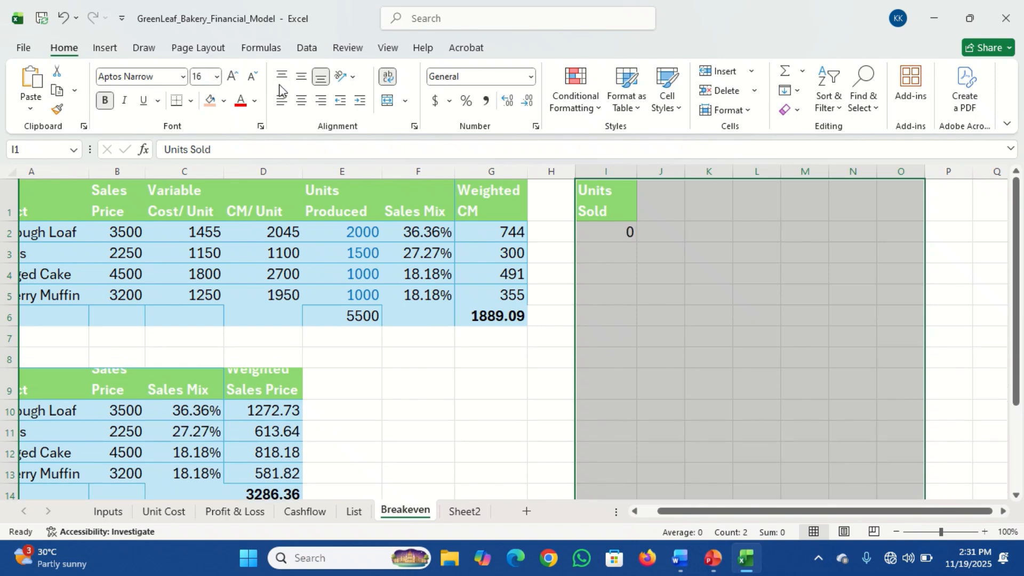
Enter 200 in I3 and 400 in I4, and extend the series in steps of 200 down to 2200 in I13
left_click(602, 226)
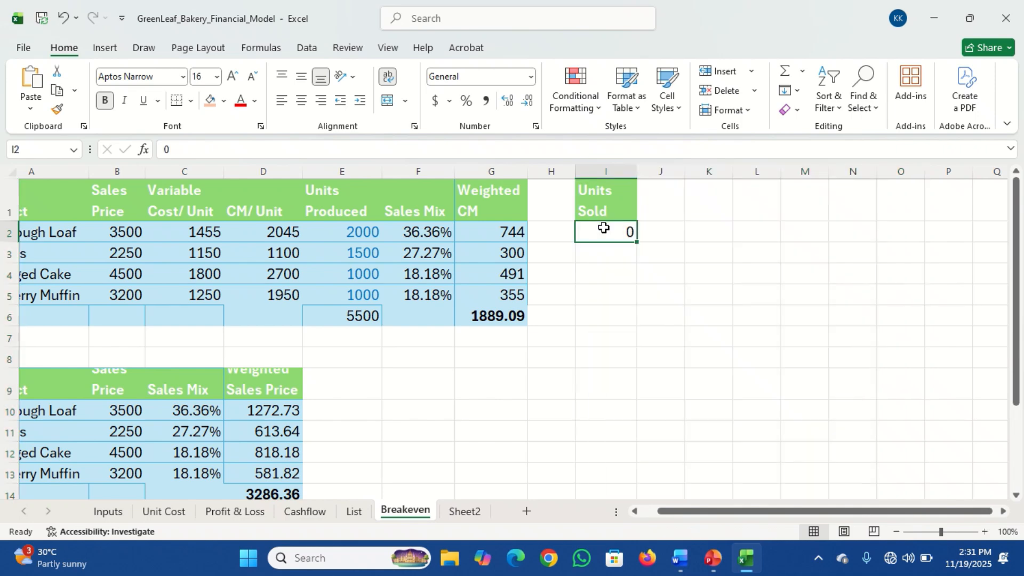
left_click(612, 254)
type("200")
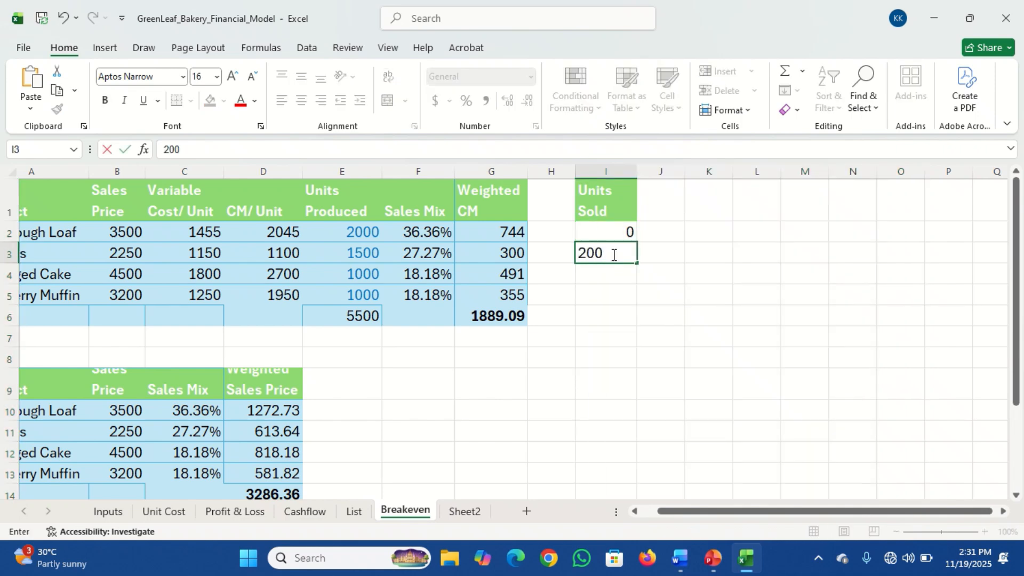
key("Return")
type("400")
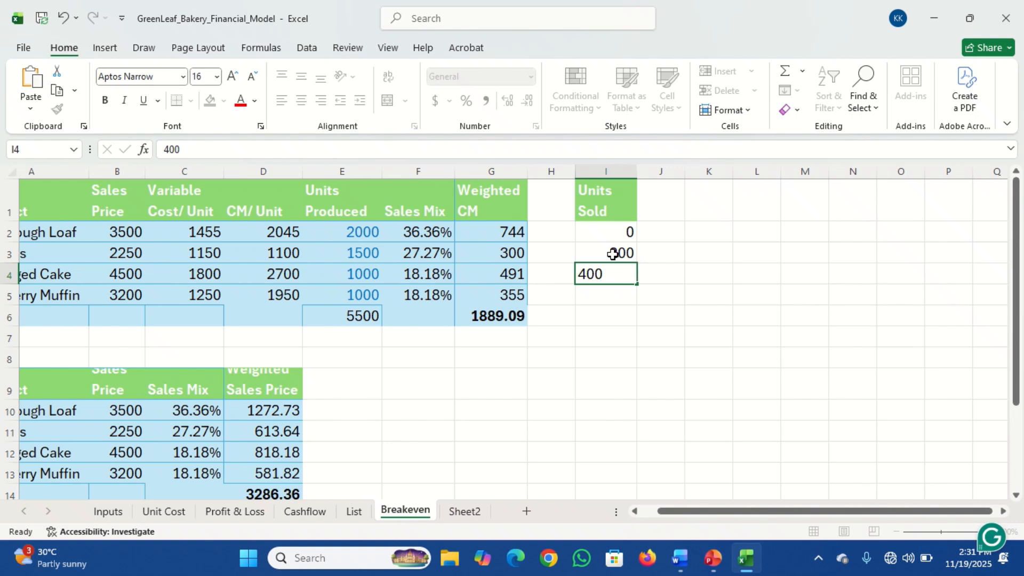
key("Return")
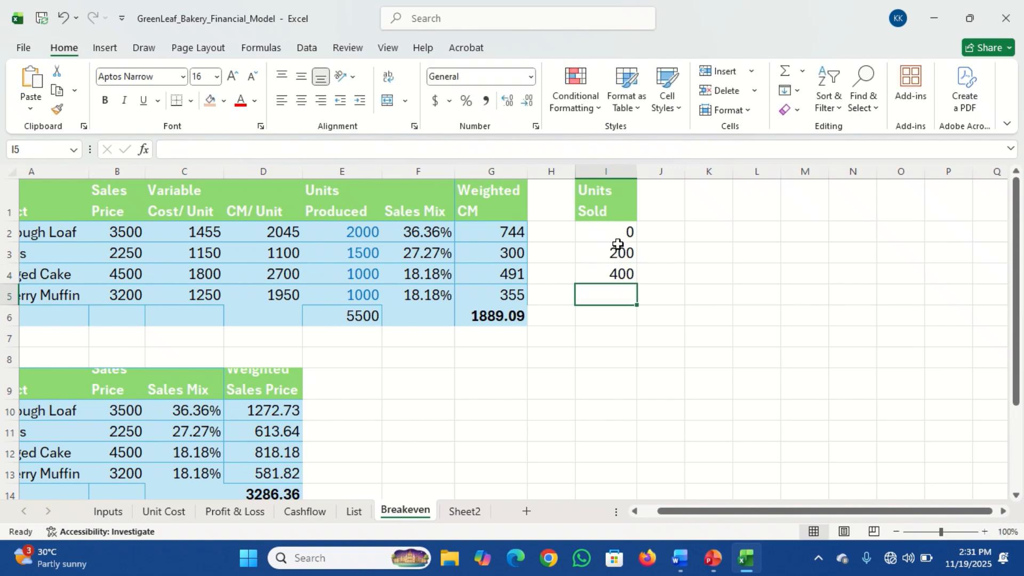
left_click_drag(620, 246, 644, 478)
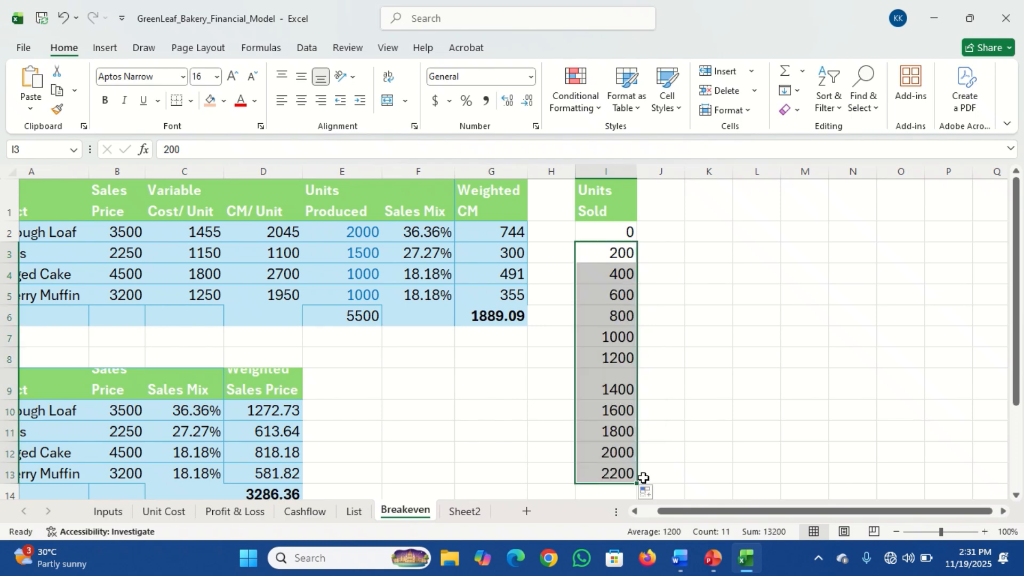
Widen column J and add the bold header "Fixed Cost" in cell J1
left_click(656, 209)
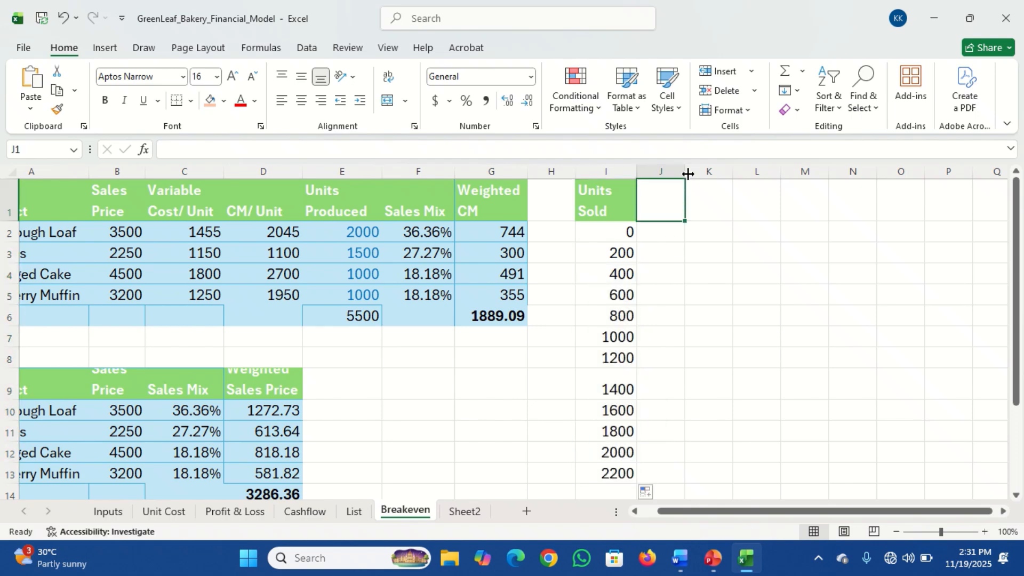
left_click_drag(686, 173, 738, 174)
type("Fix")
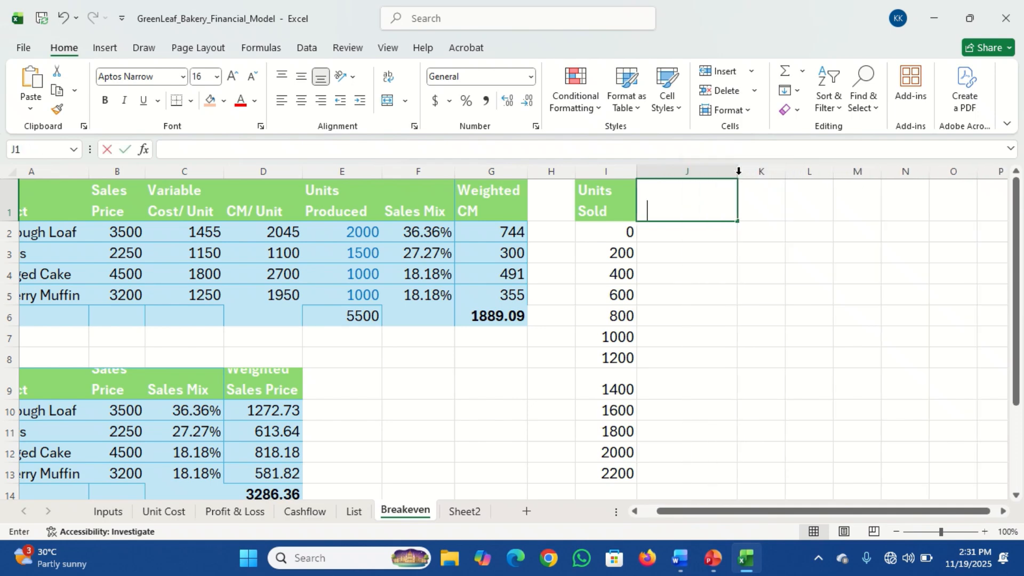
type("e")
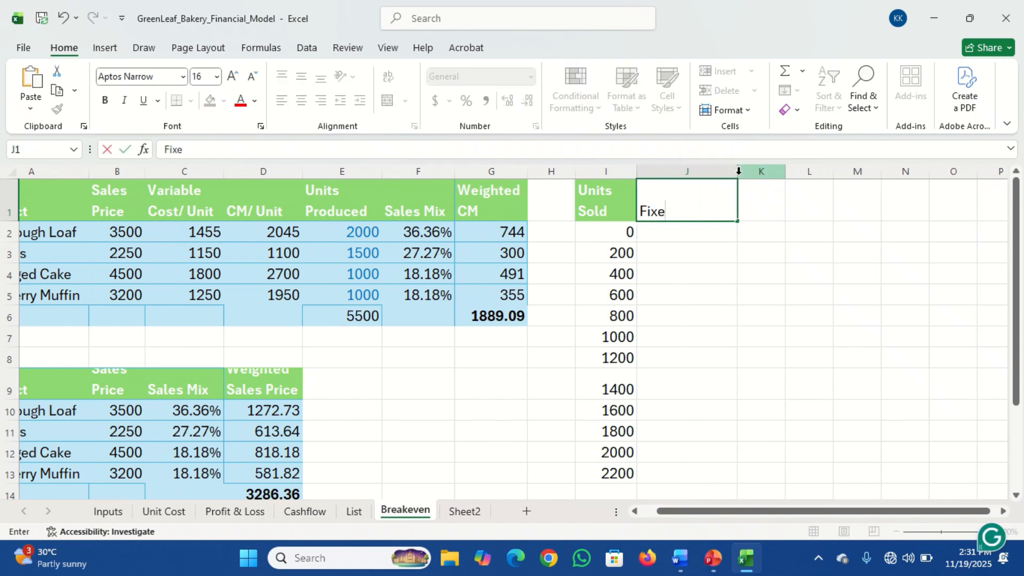
type("d Cost")
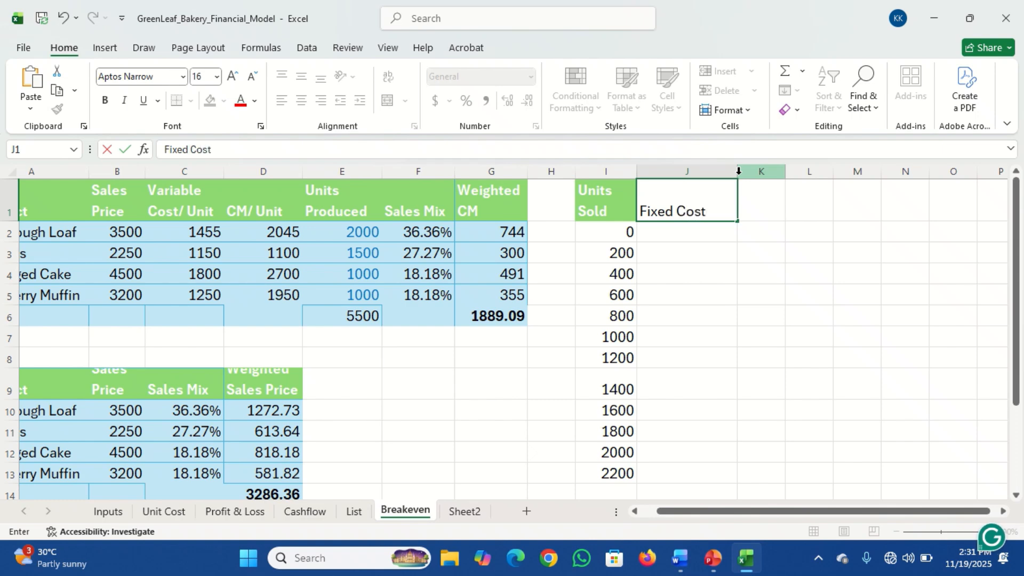
key("Return")
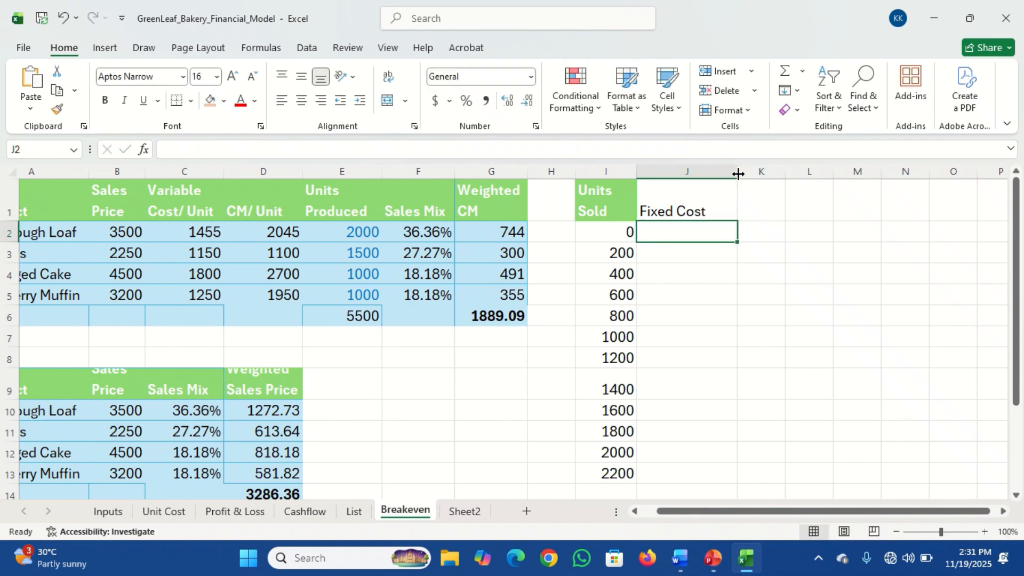
left_click(685, 204)
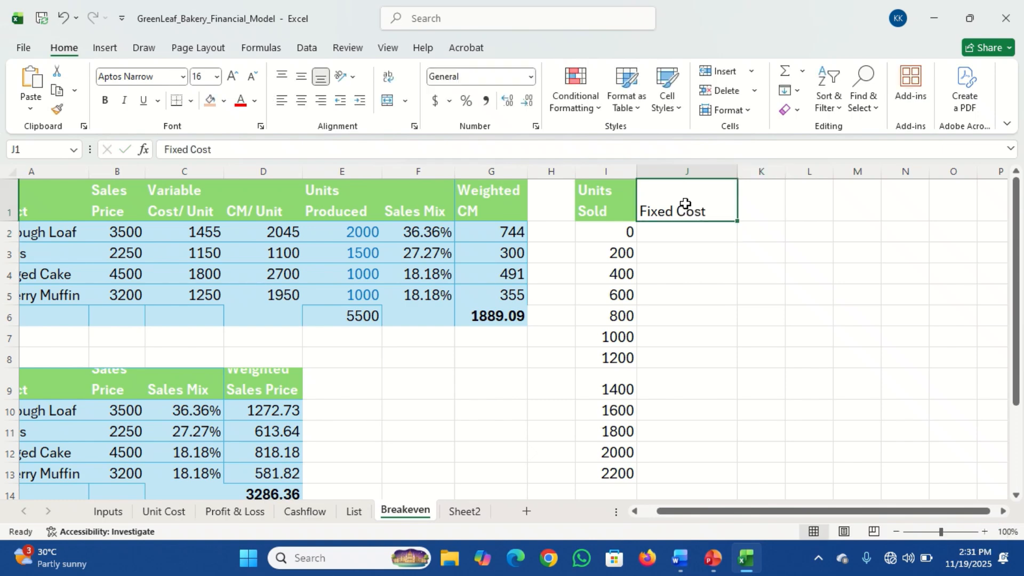
key("ctrl+b")
Enter a fixed cost of 1625000 in J2 and copy it down to J13
left_click(685, 234)
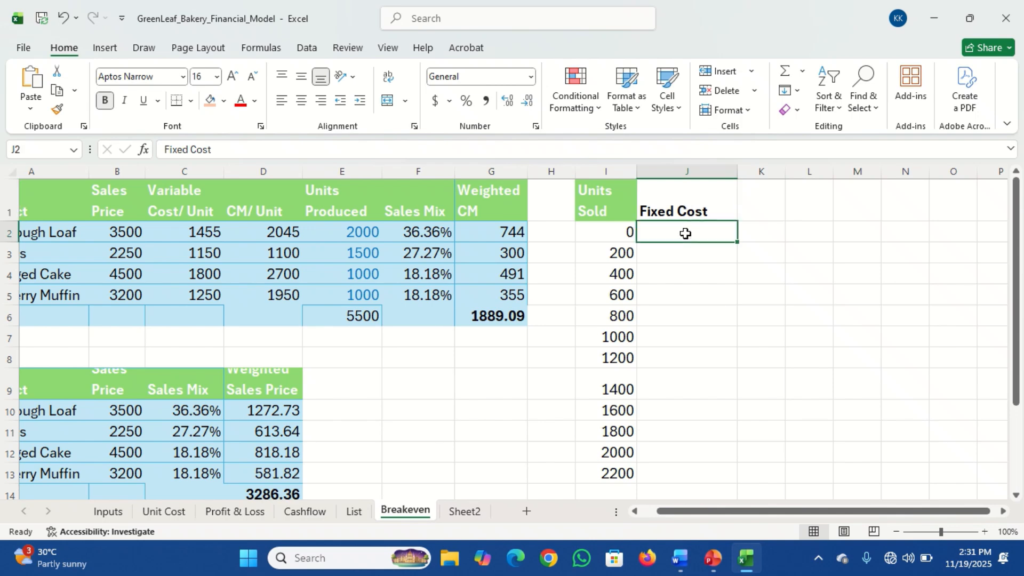
type("1")
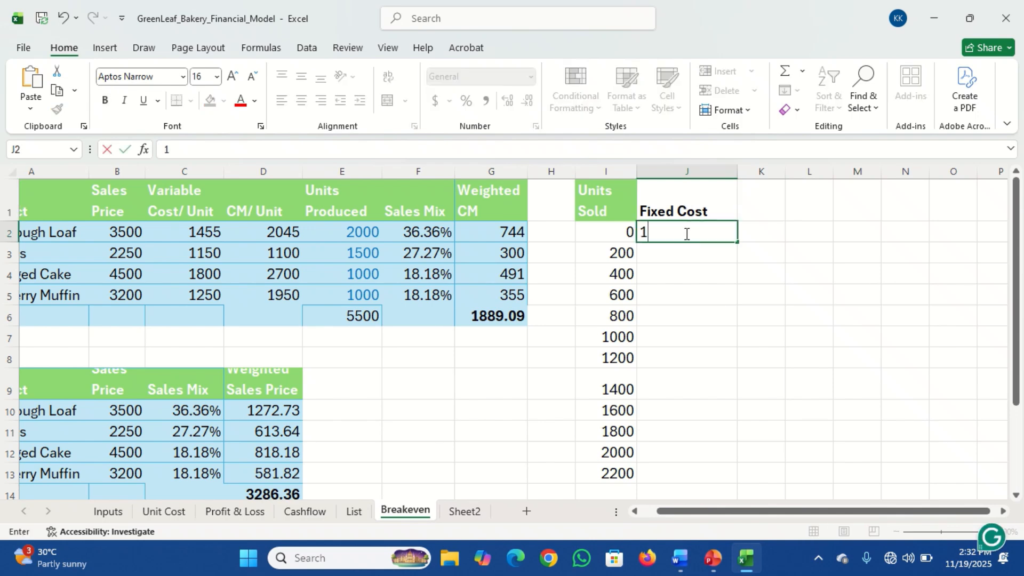
type("625")
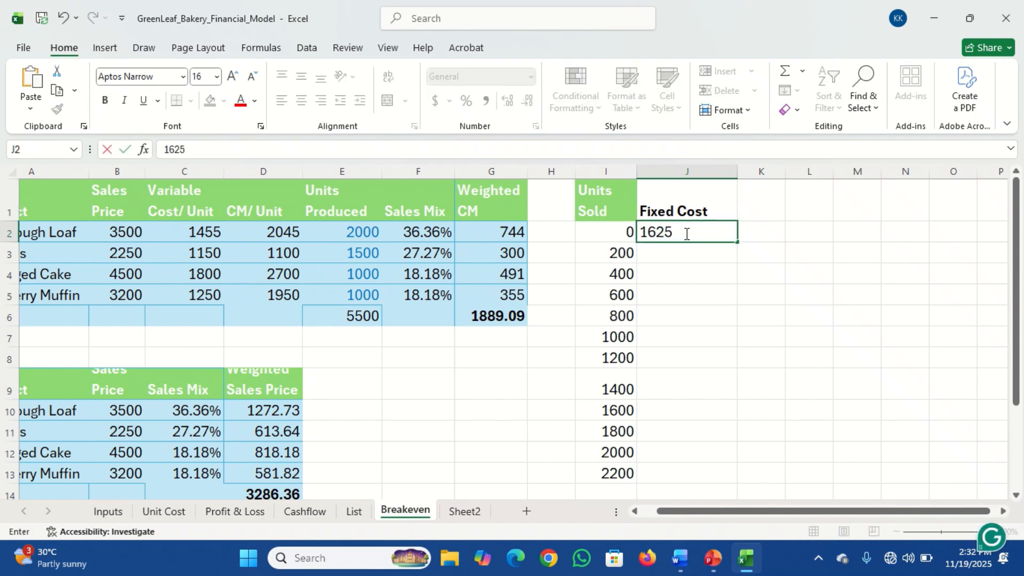
type("000")
key("Return")
left_click(688, 233)
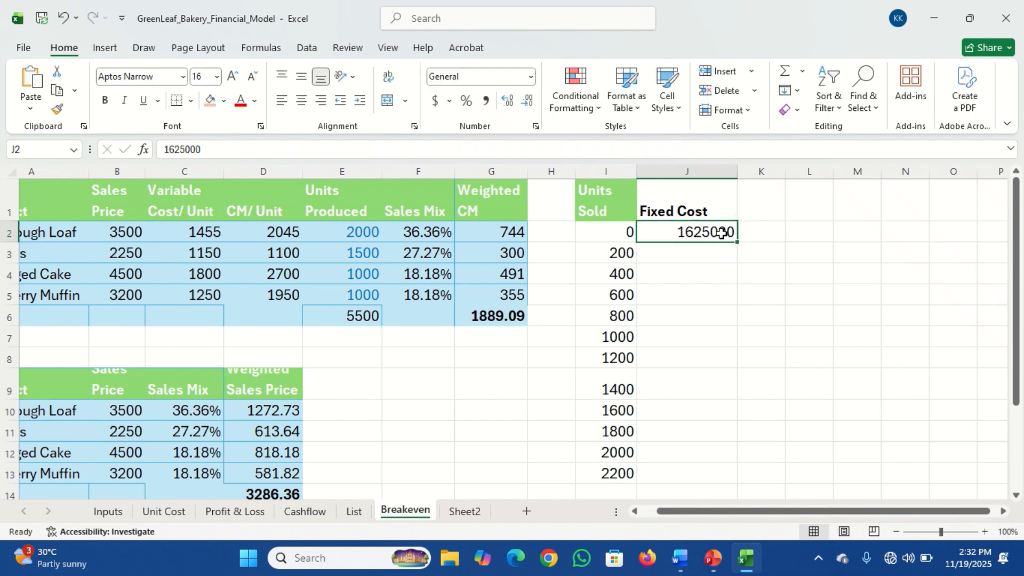
left_click_drag(735, 242, 723, 473)
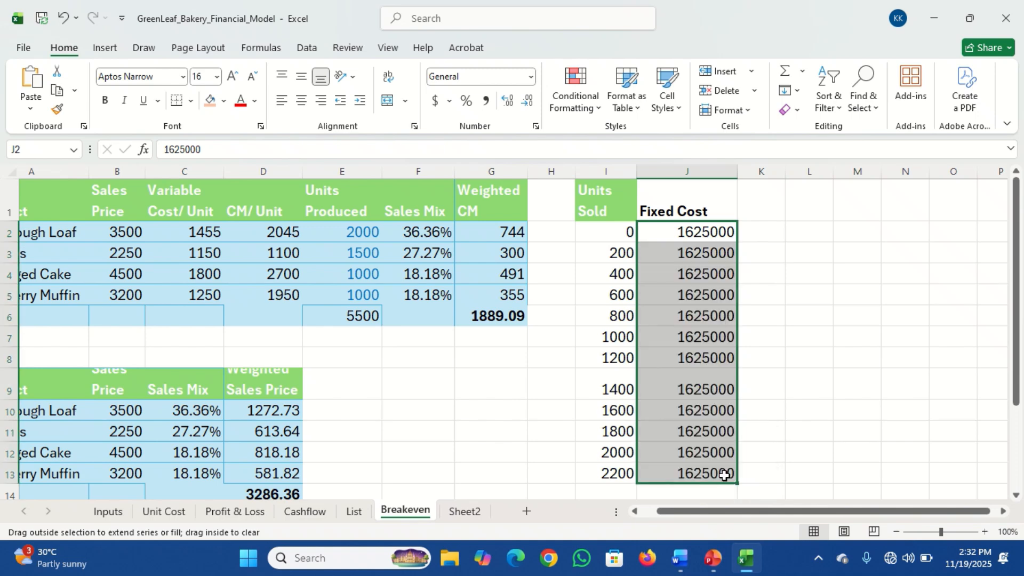
Widen column K and apply the comma number style to the Fixed Cost values in J2:J13
left_click(754, 207)
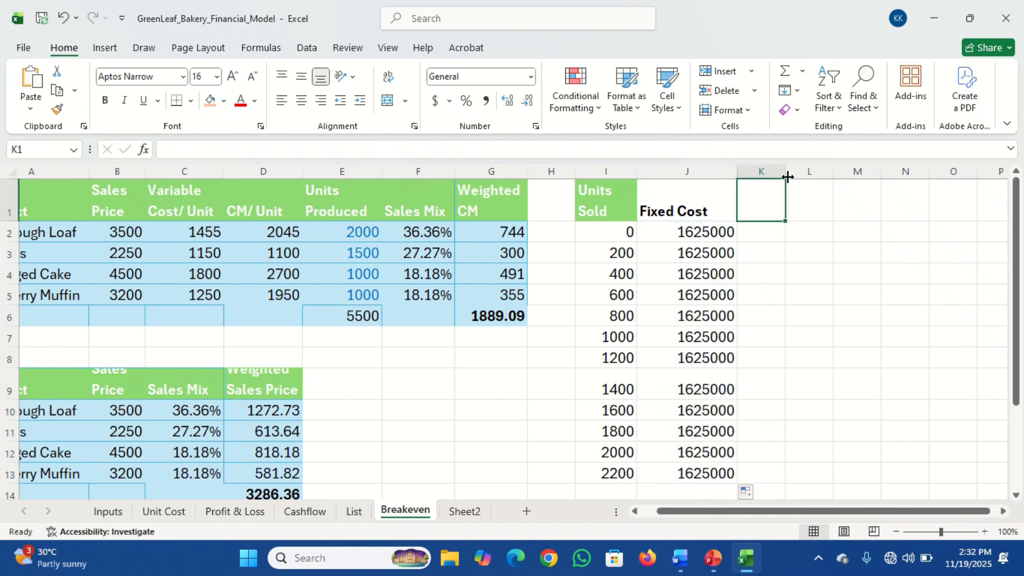
left_click_drag(787, 177, 853, 176)
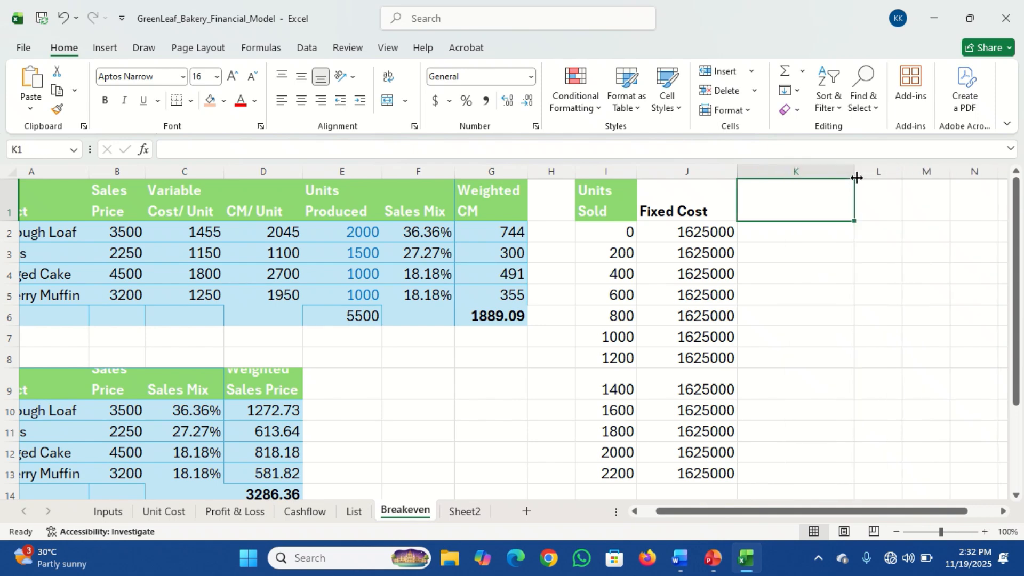
left_click_drag(696, 227, 706, 471)
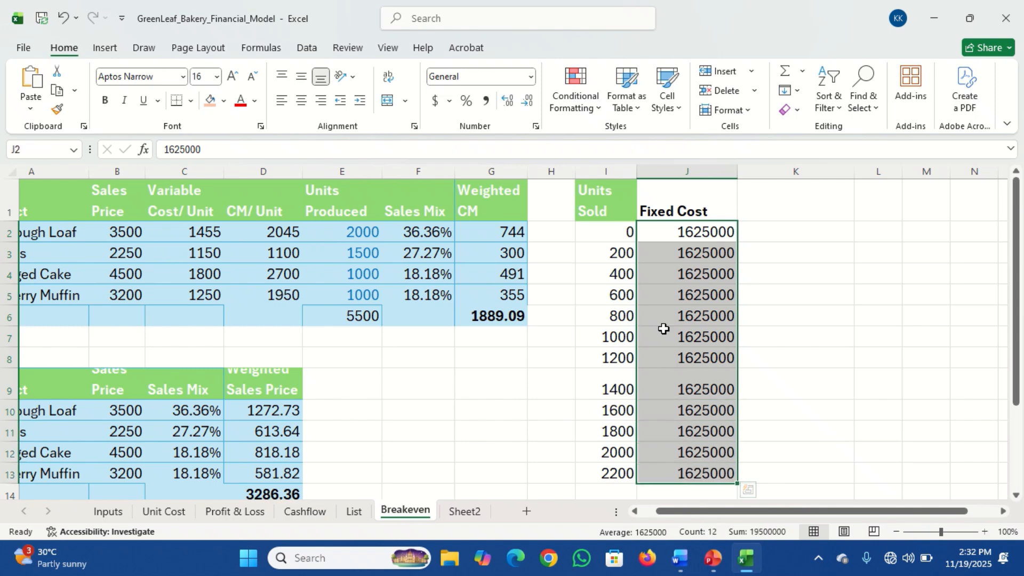
left_click(487, 102)
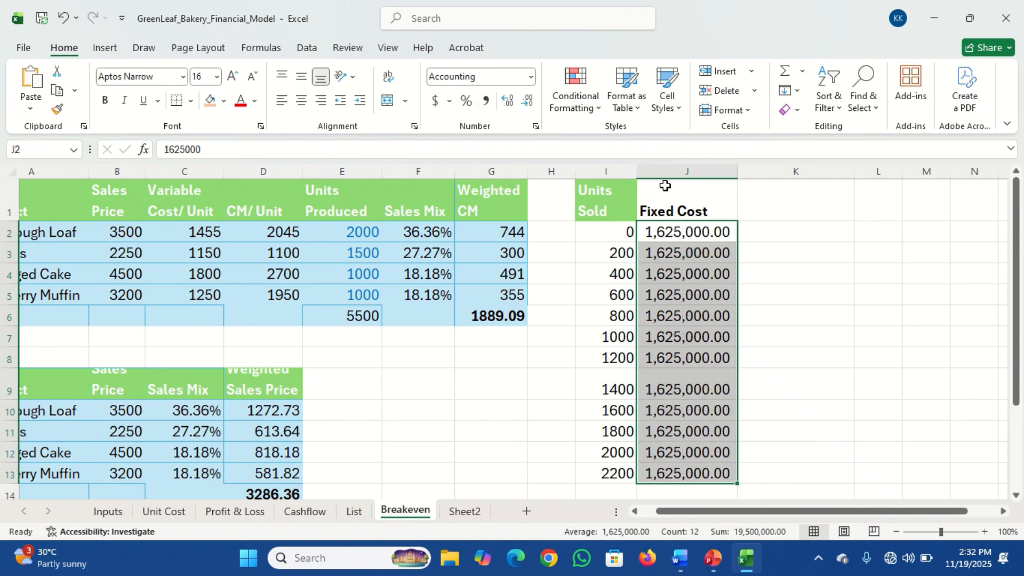
Enter the header "Variable Cost" in cell K1
left_click(765, 210)
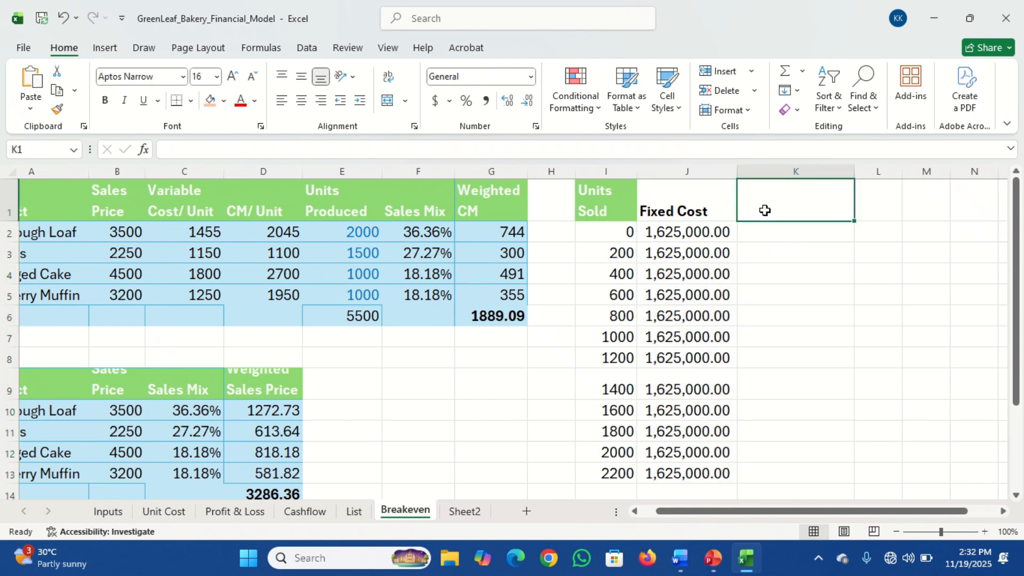
type("Varia")
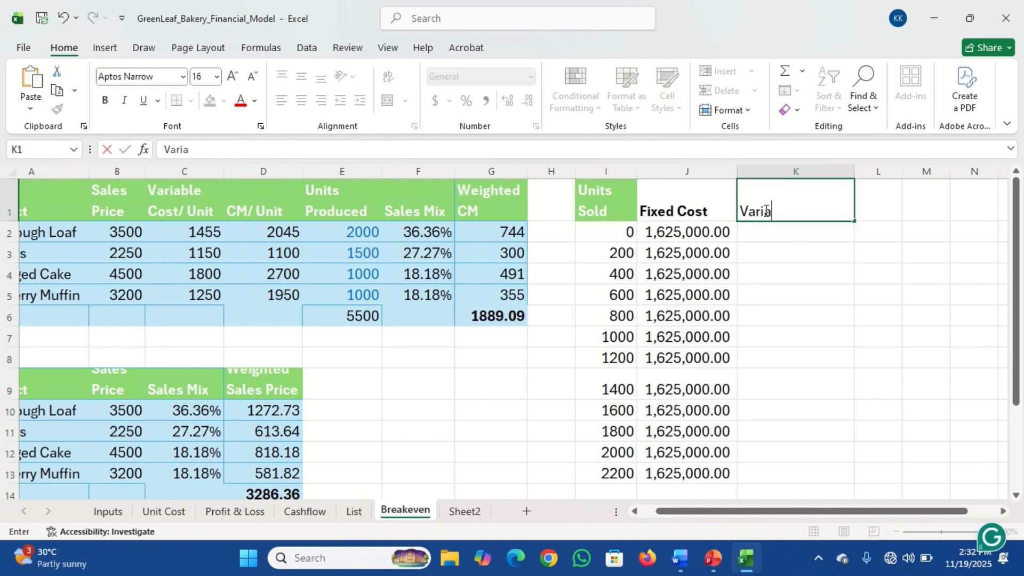
type("ble C")
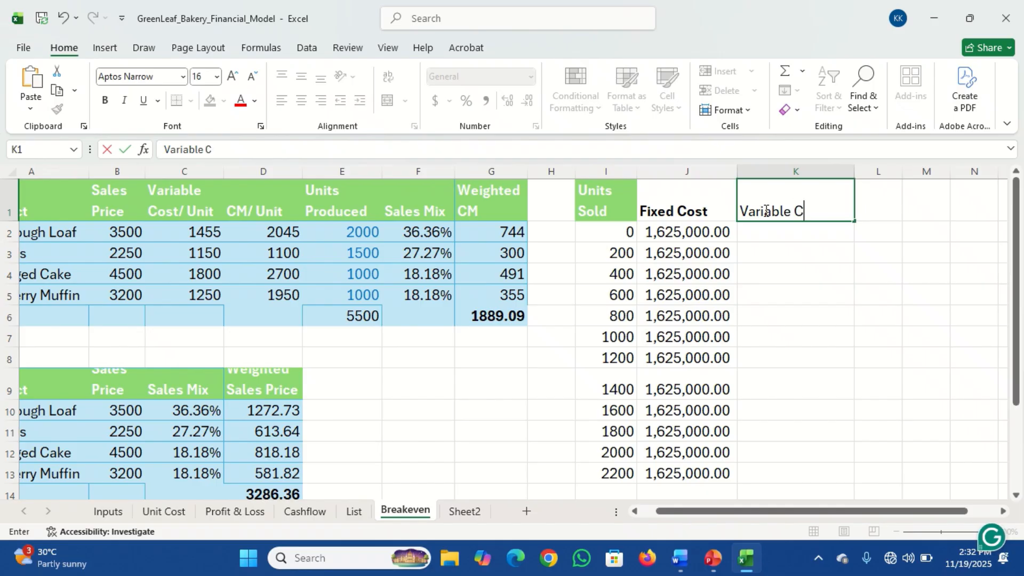
type("ost")
key("Return")
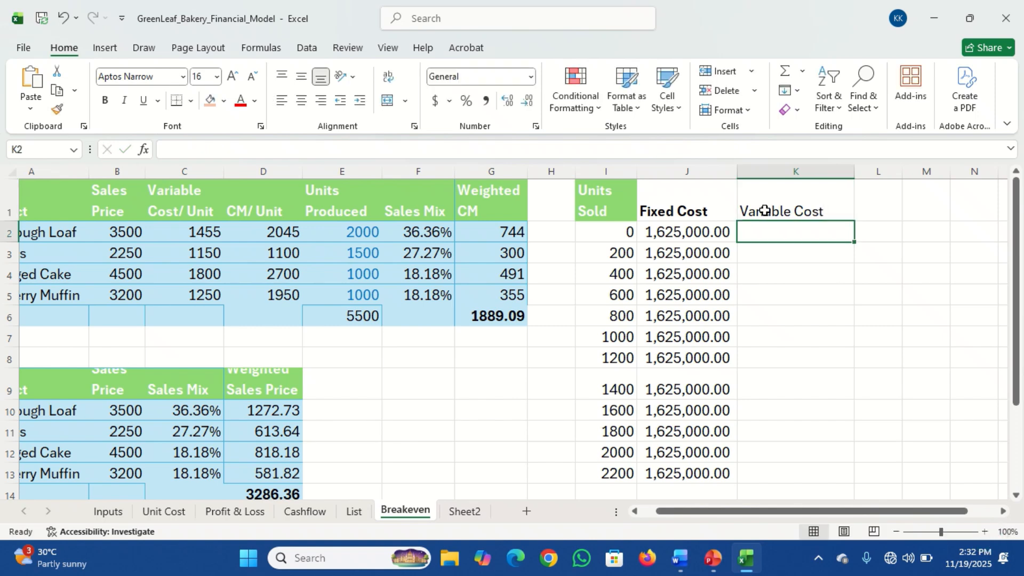
Make the "Variable Cost" header in K1 bold and enter 0 as the first variable cost in K2
left_click(765, 211)
key("ctrl+b")
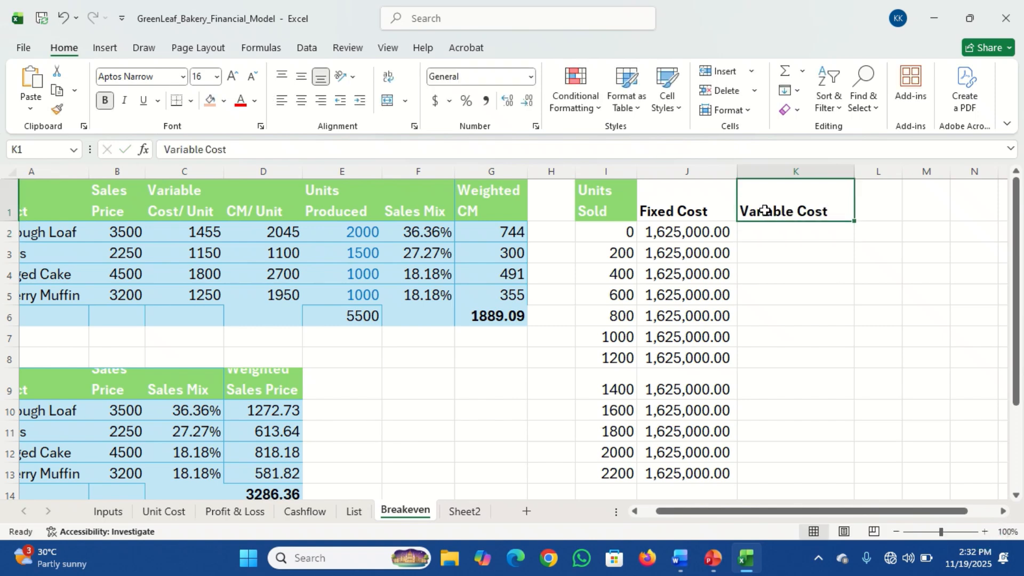
left_click(766, 233)
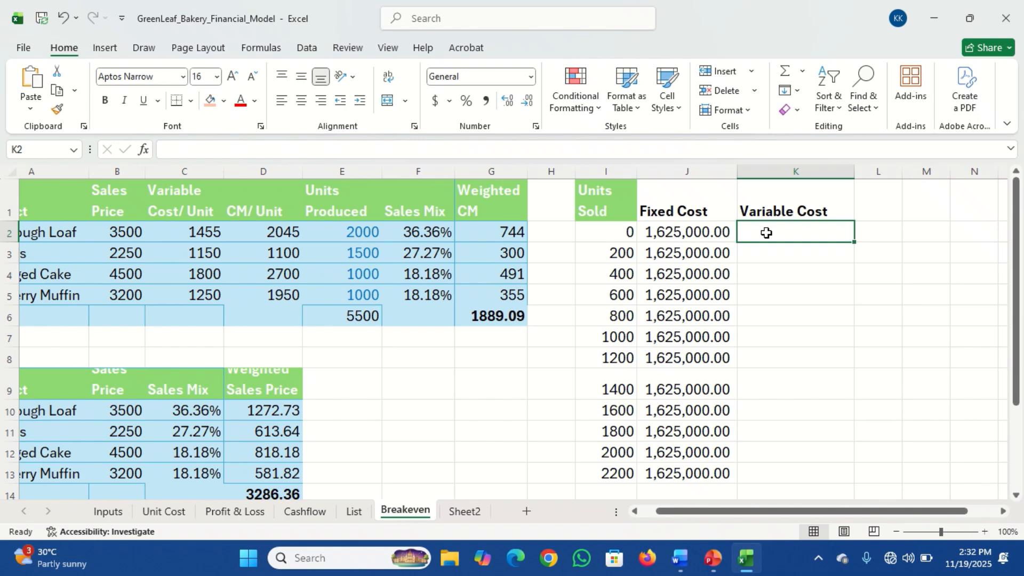
type("0")
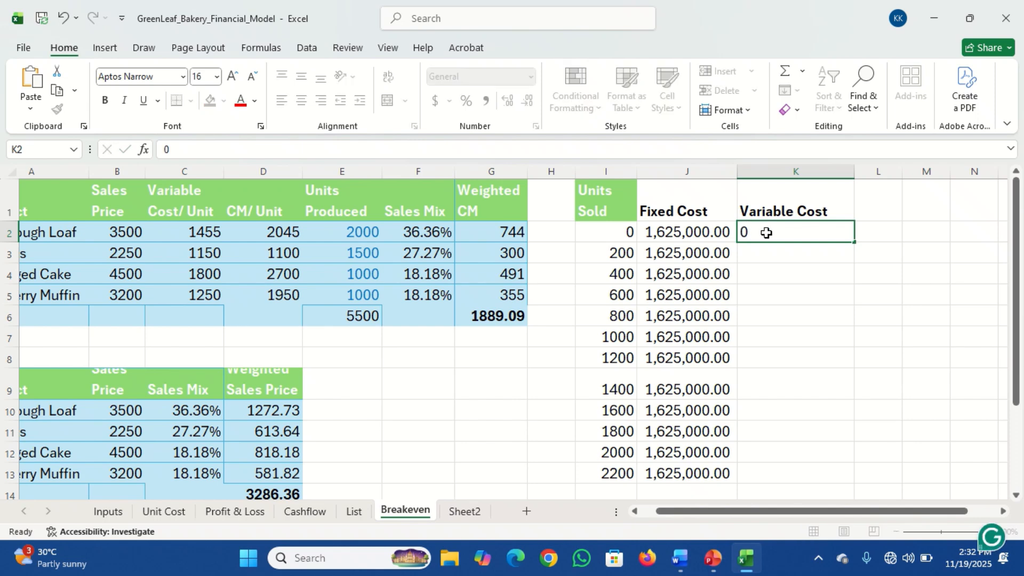
key("Return")
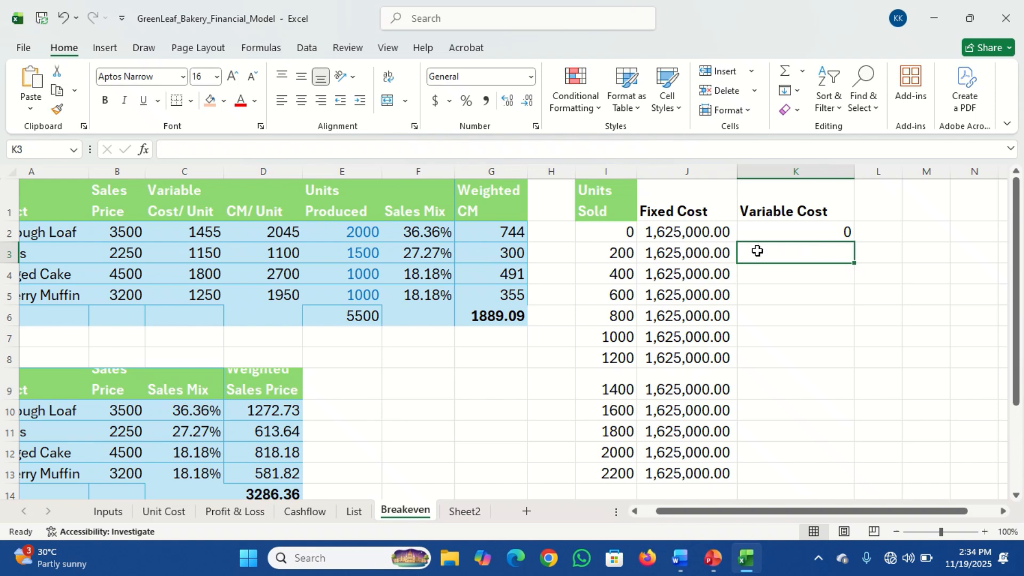
Enter the formula =I3*D2 in K3 to calculate the variable cost for 200 units sold
type("=")
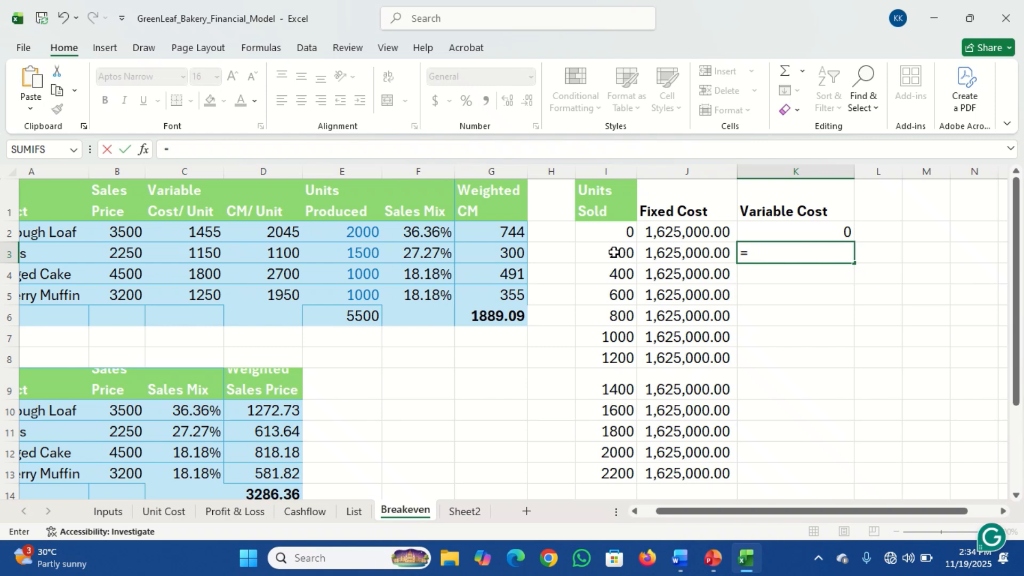
left_click(614, 252)
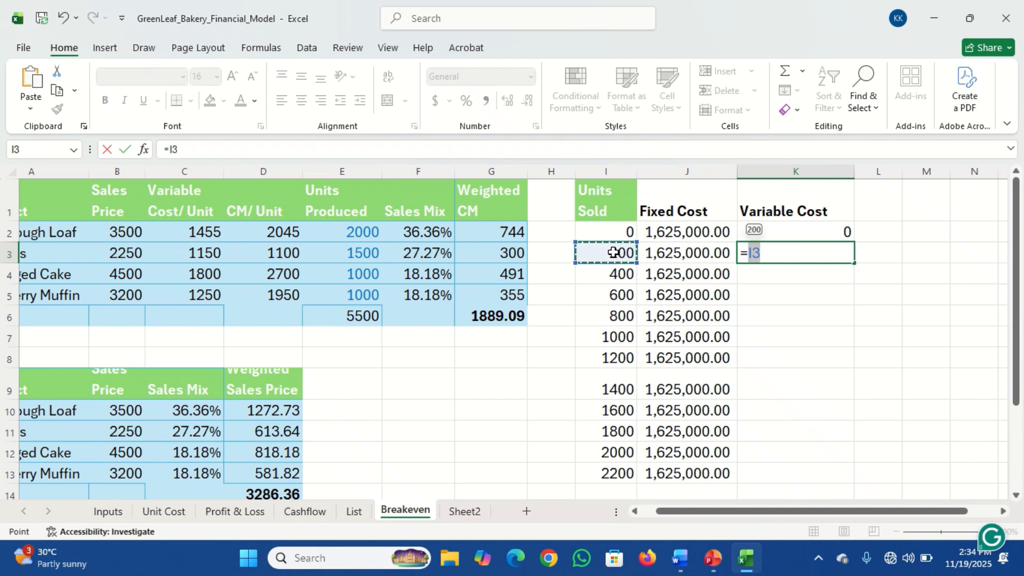
type("*")
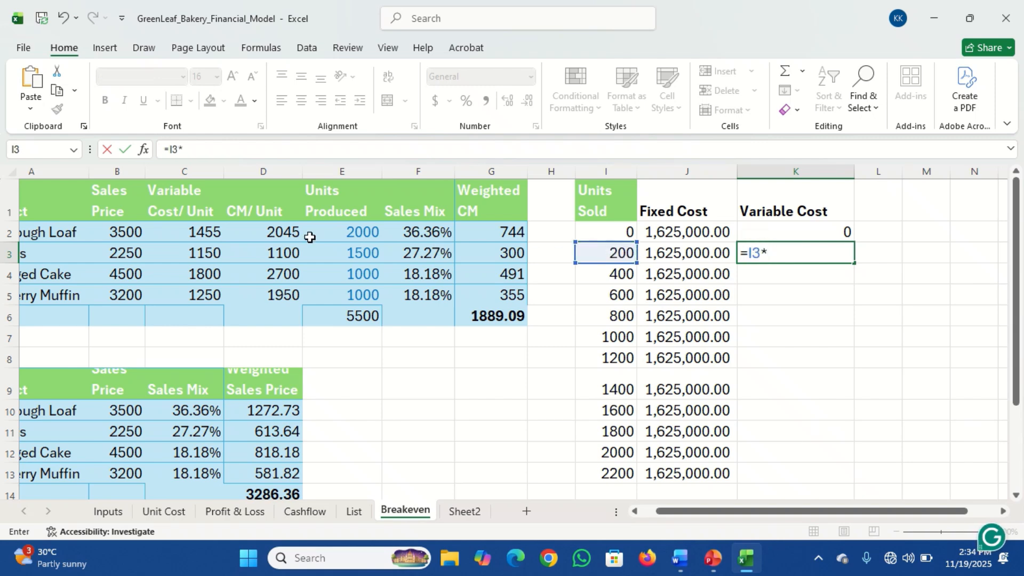
left_click(288, 231)
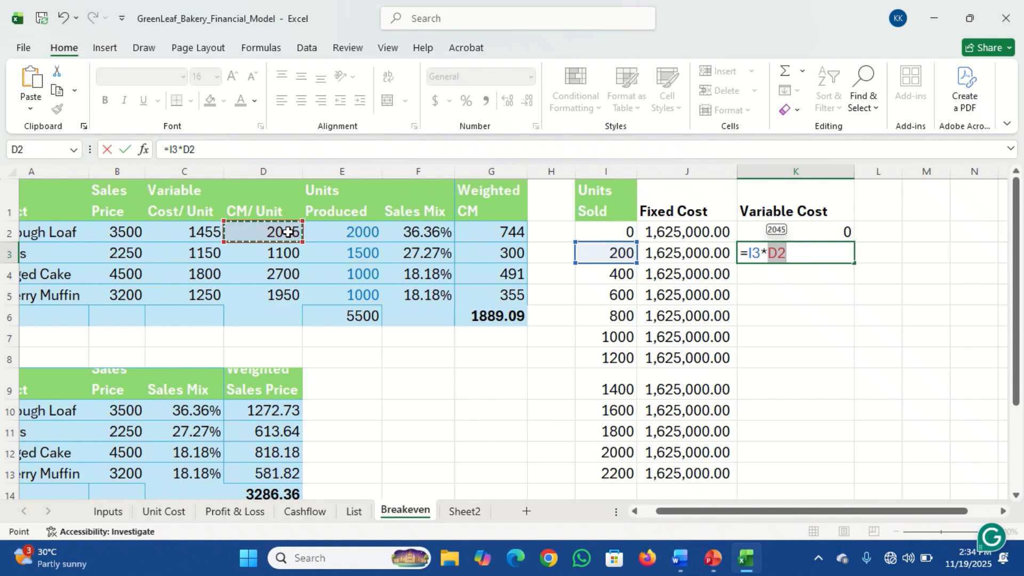
key("Return")
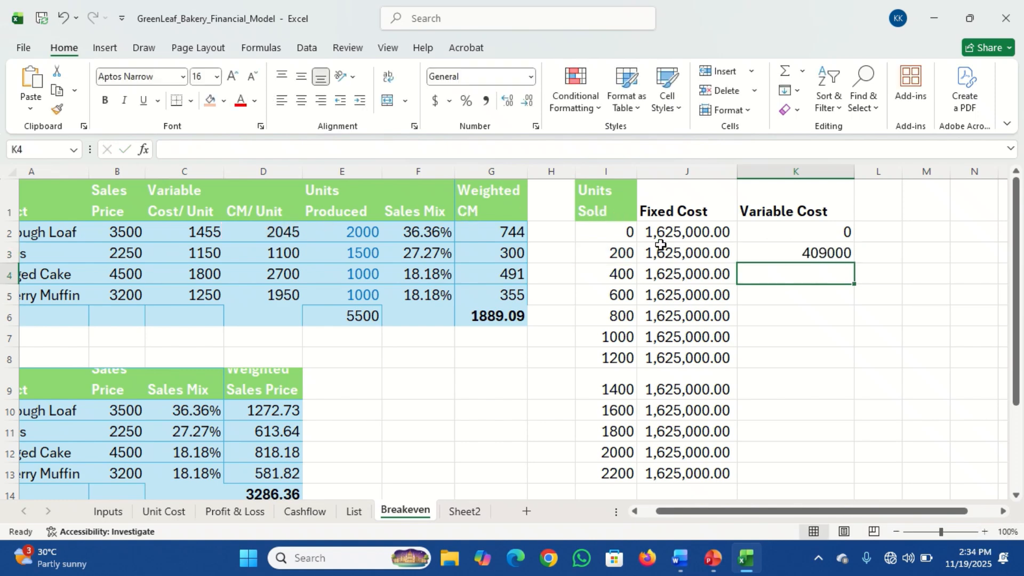
Make the D2 reference in K3 absolute so the formula reads =I3*$D$2, and copy it down to K13
left_click(806, 251)
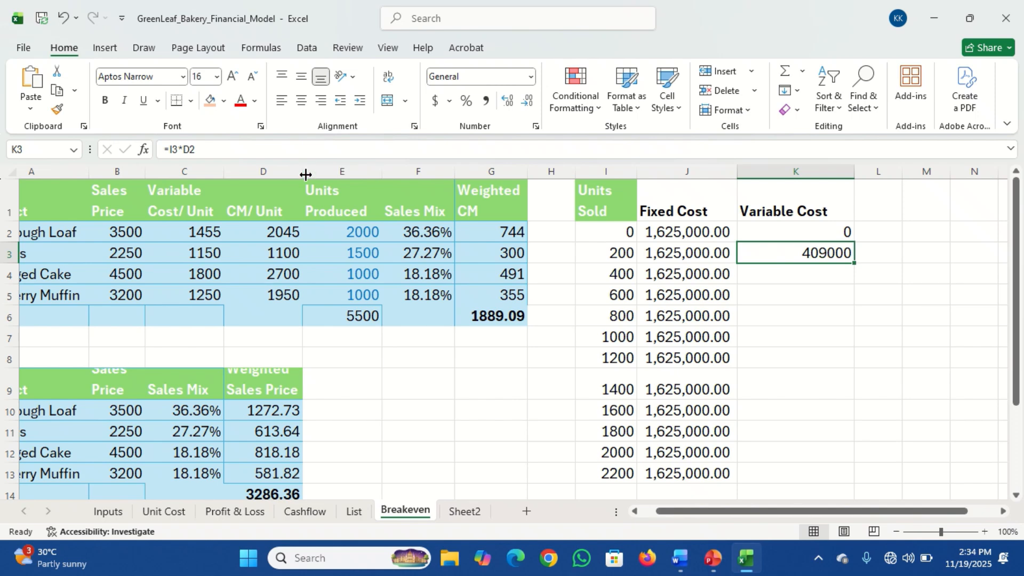
left_click(184, 150)
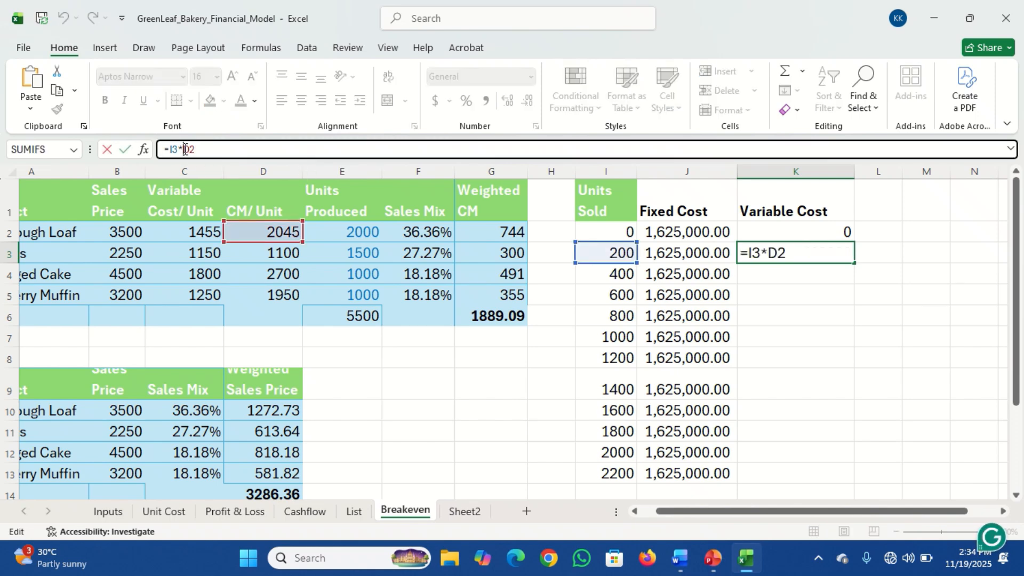
key("F4")
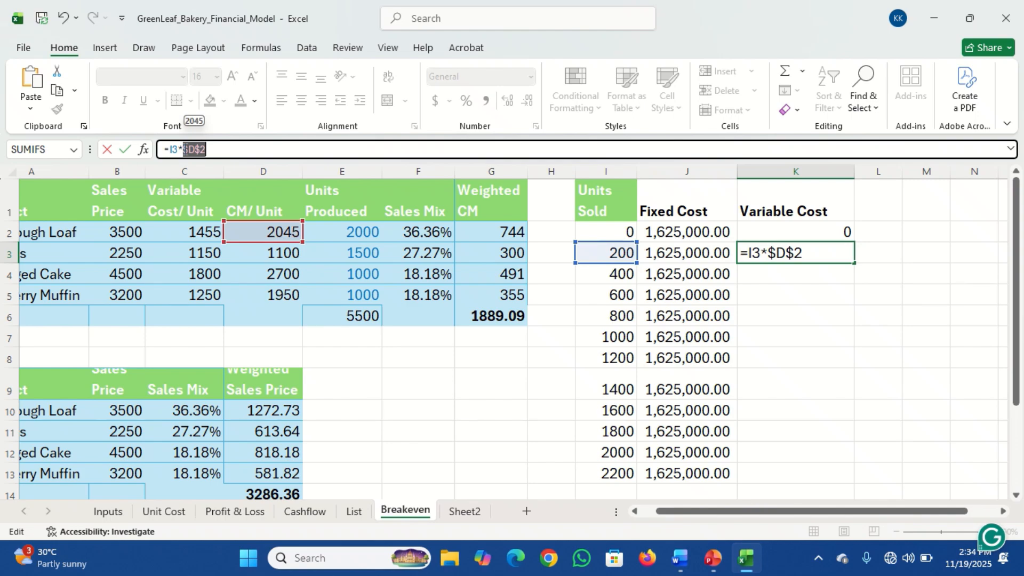
key("Return")
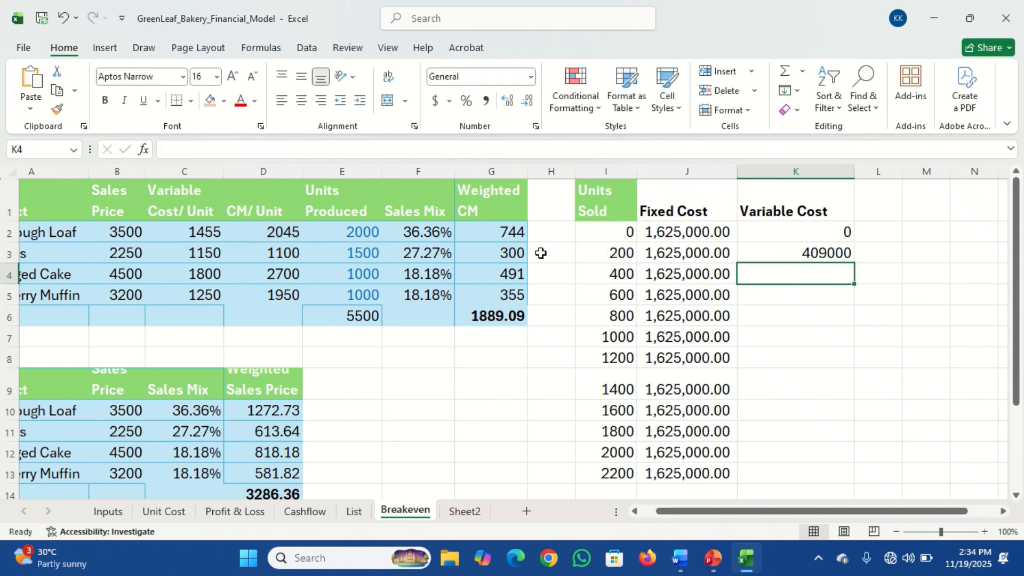
left_click(802, 258)
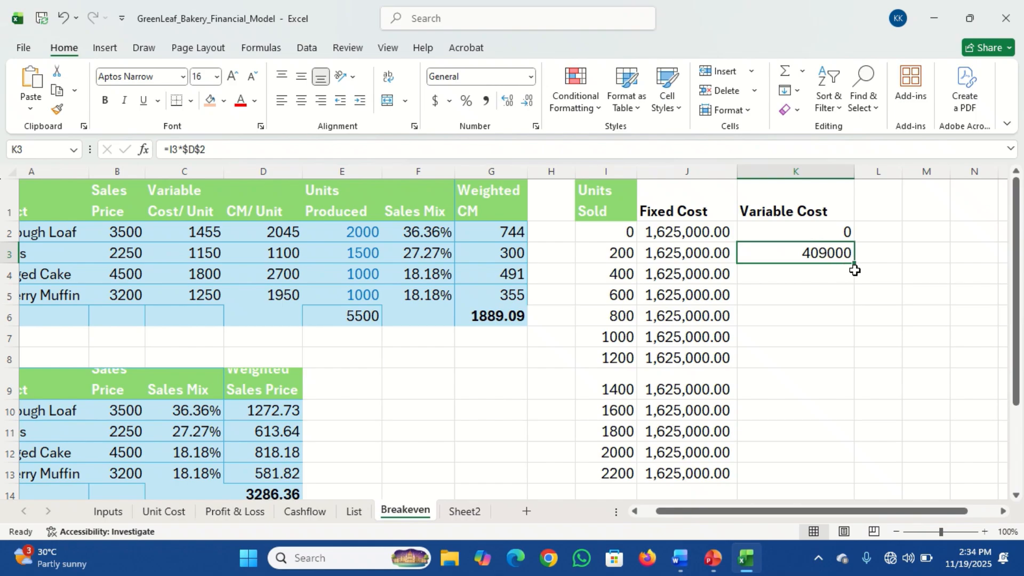
left_click_drag(856, 265, 867, 481)
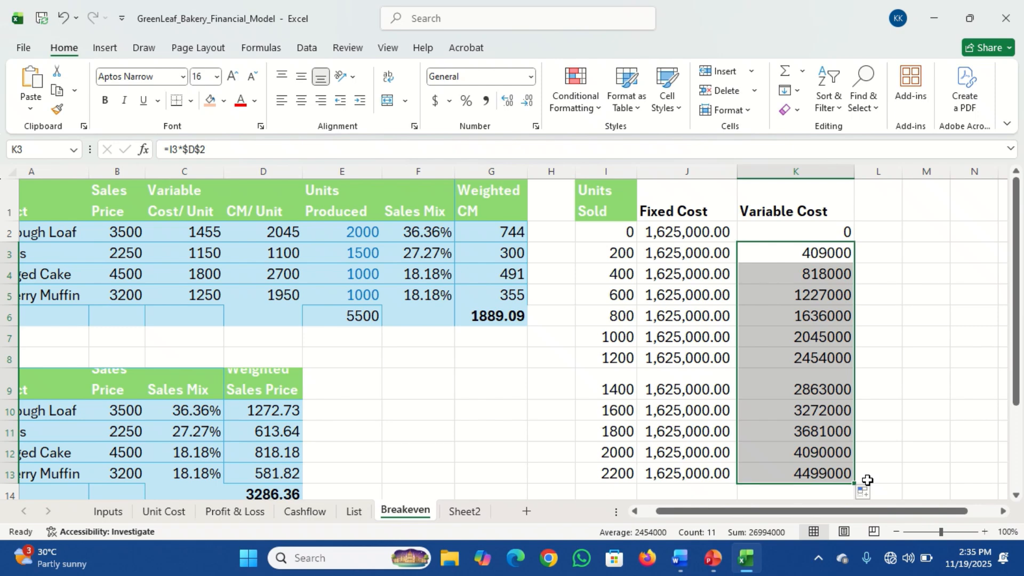
Widen column L and apply the comma number style to the Variable Cost values in K2:K13
left_click(868, 211)
left_click_drag(901, 172, 967, 171)
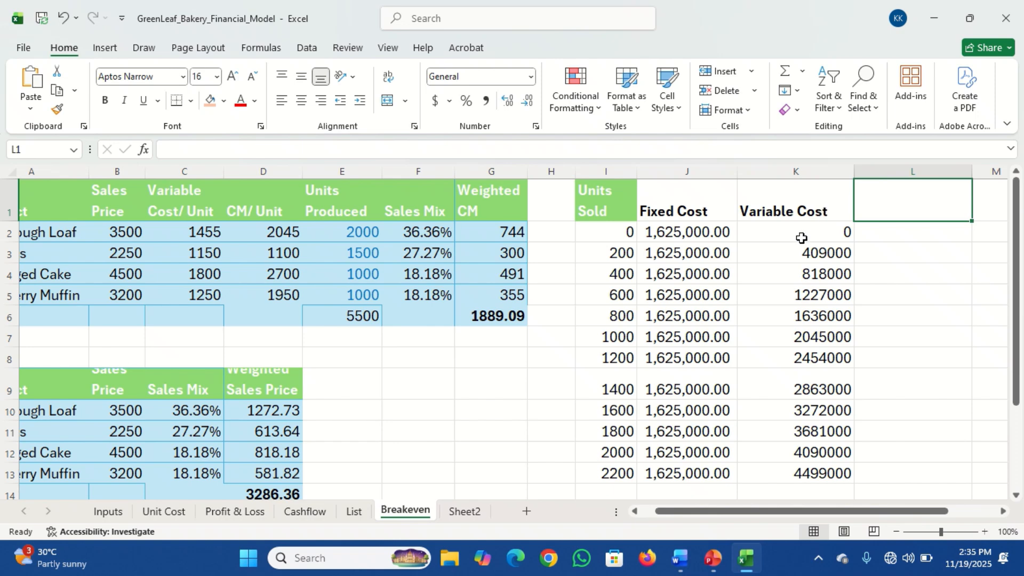
left_click_drag(799, 230, 816, 471)
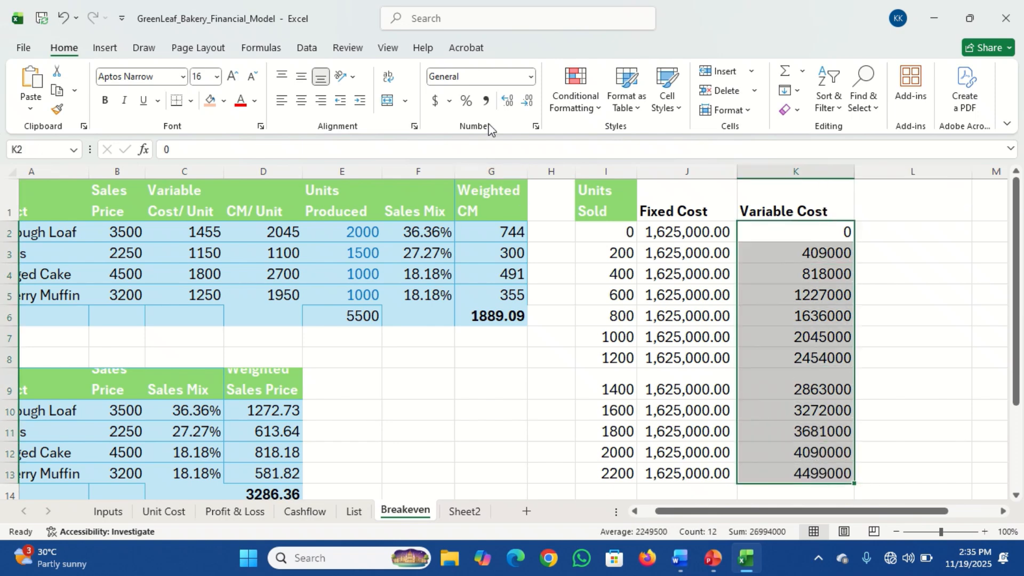
left_click(485, 104)
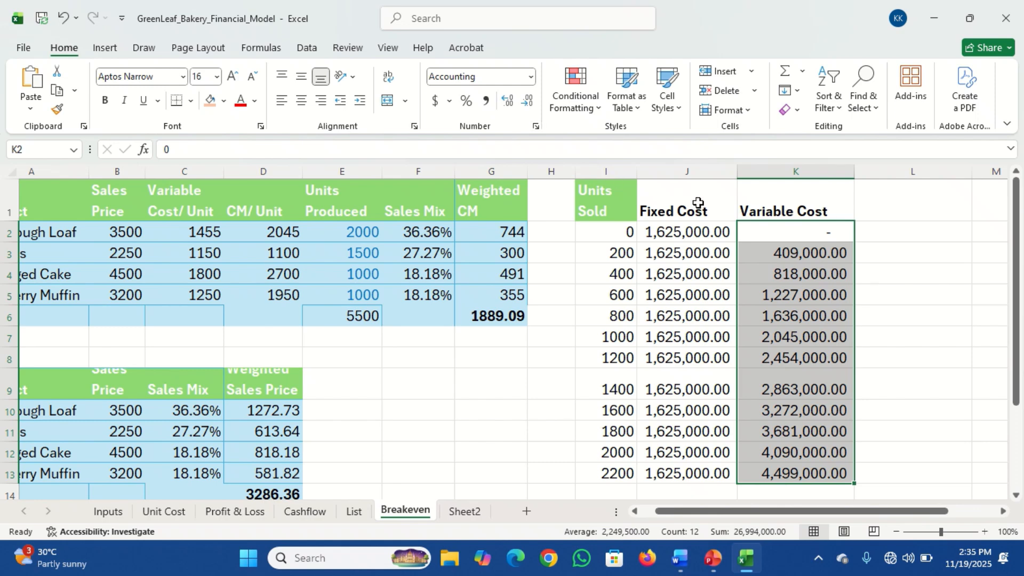
Add the bold header "Total Cost" in cell L1
left_click(871, 197)
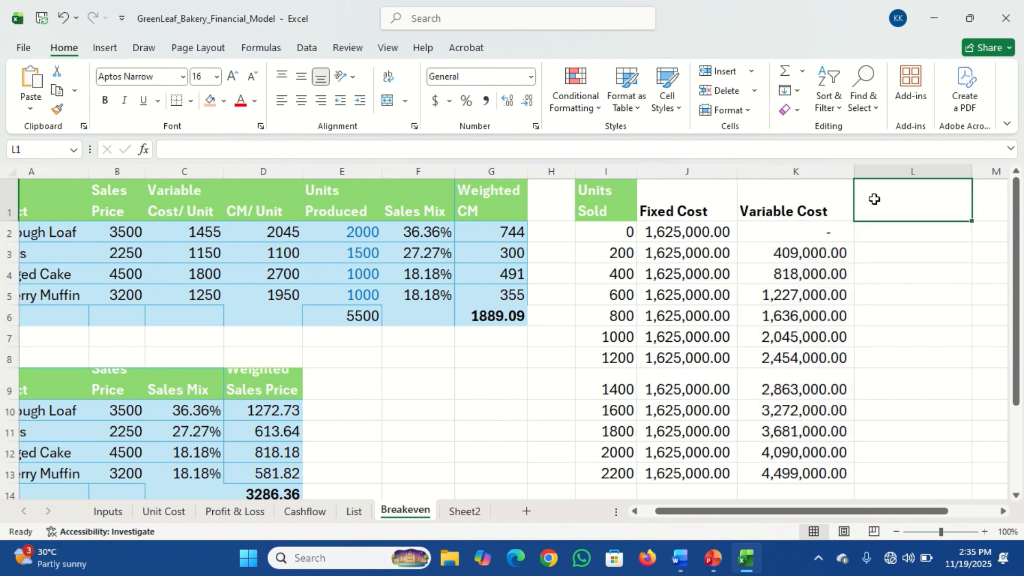
type("Total")
type("Cost")
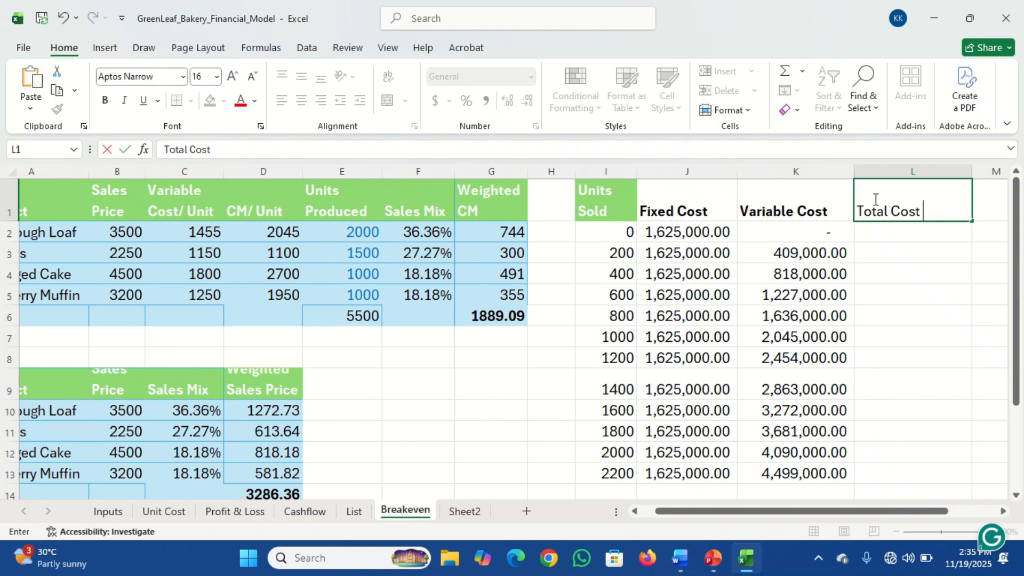
key("Return")
left_click(875, 199)
key("ctrl+b")
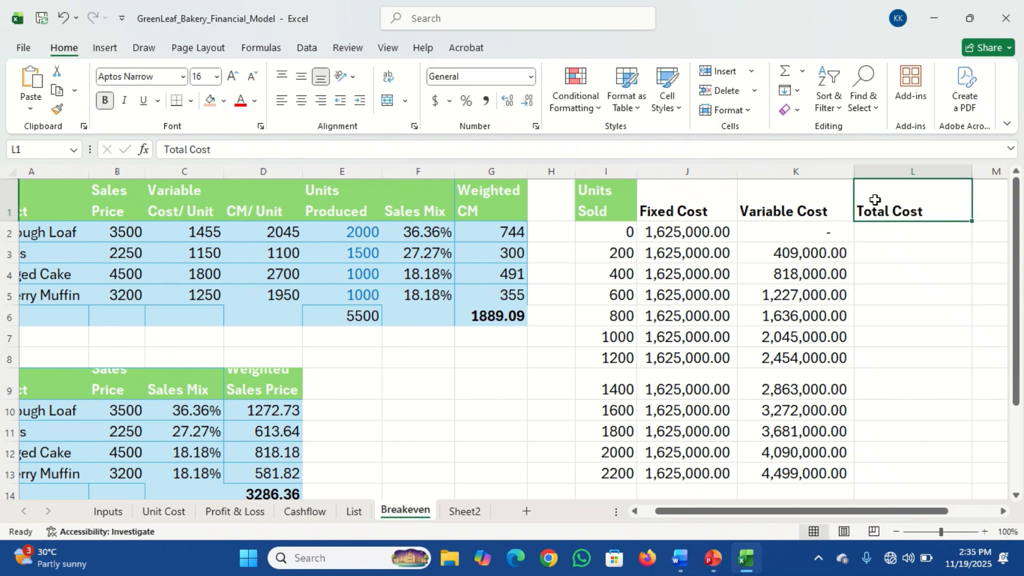
Enter the formula =J2+K2 in L2 to add the fixed and variable costs
left_click(883, 232)
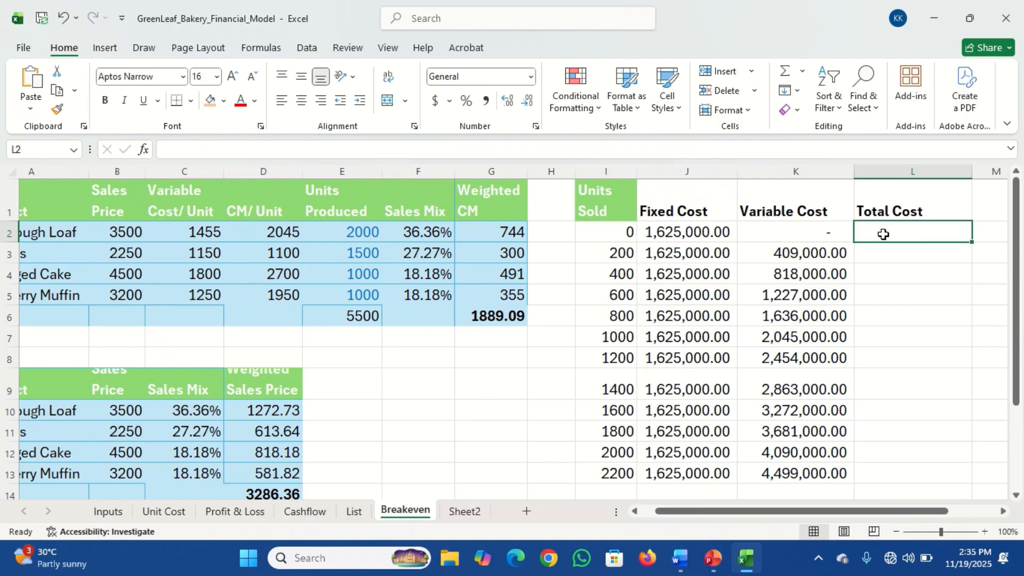
type("=")
left_click(680, 230)
type("+")
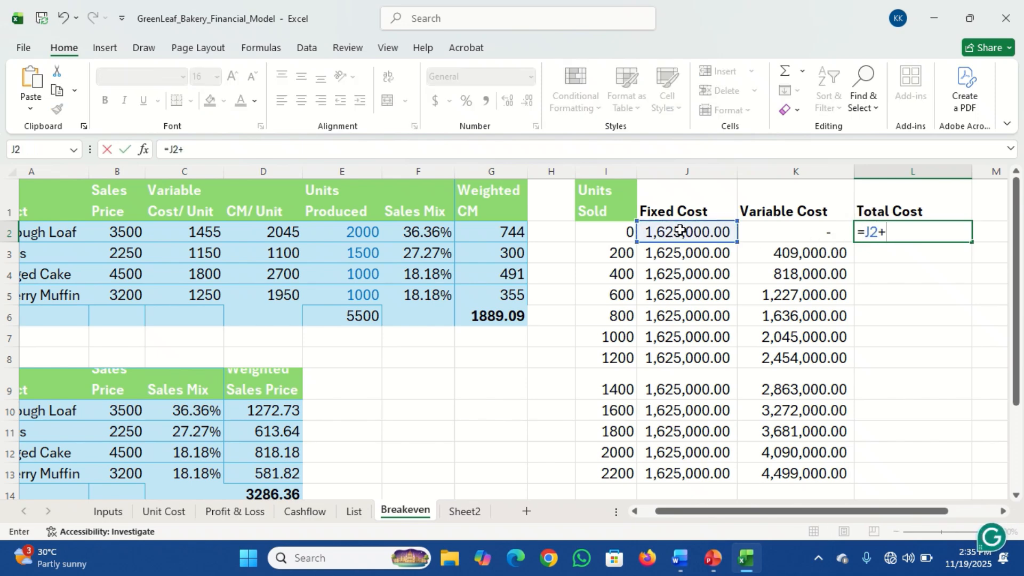
left_click(768, 233)
key("Return")
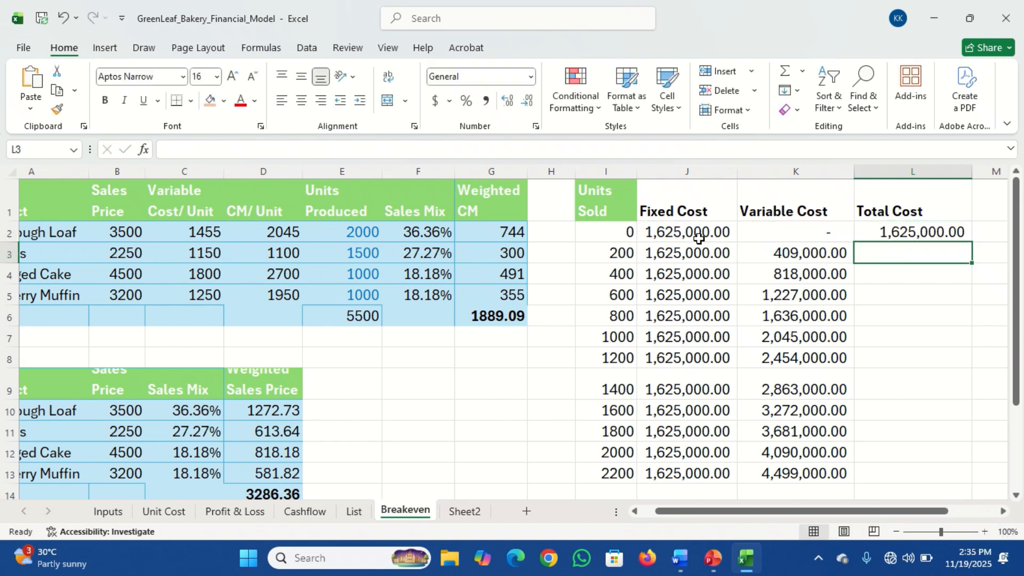
Copy the Total Cost formula from L2 down to L13
left_click(699, 238)
left_click(886, 231)
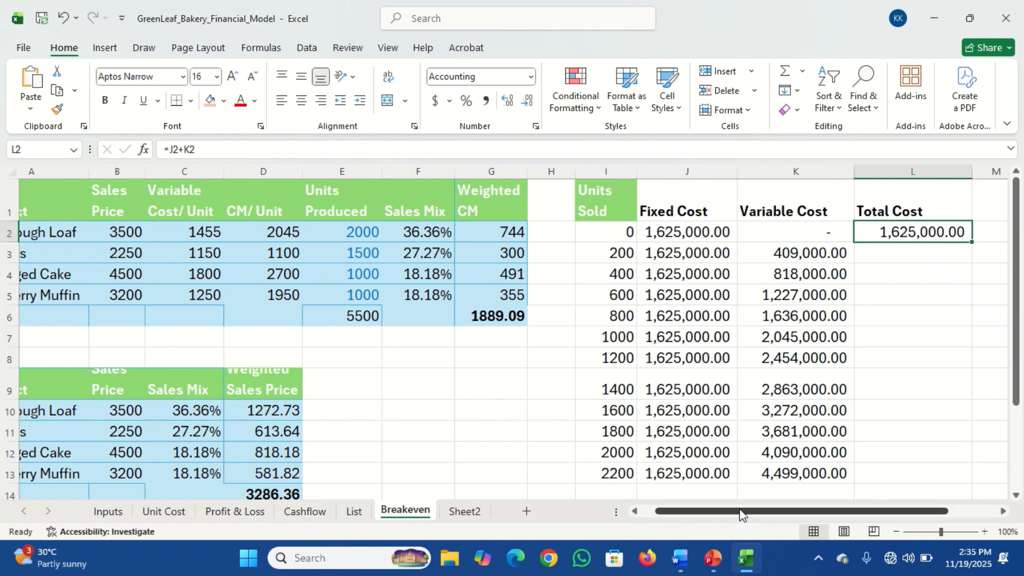
left_click_drag(741, 514, 767, 514)
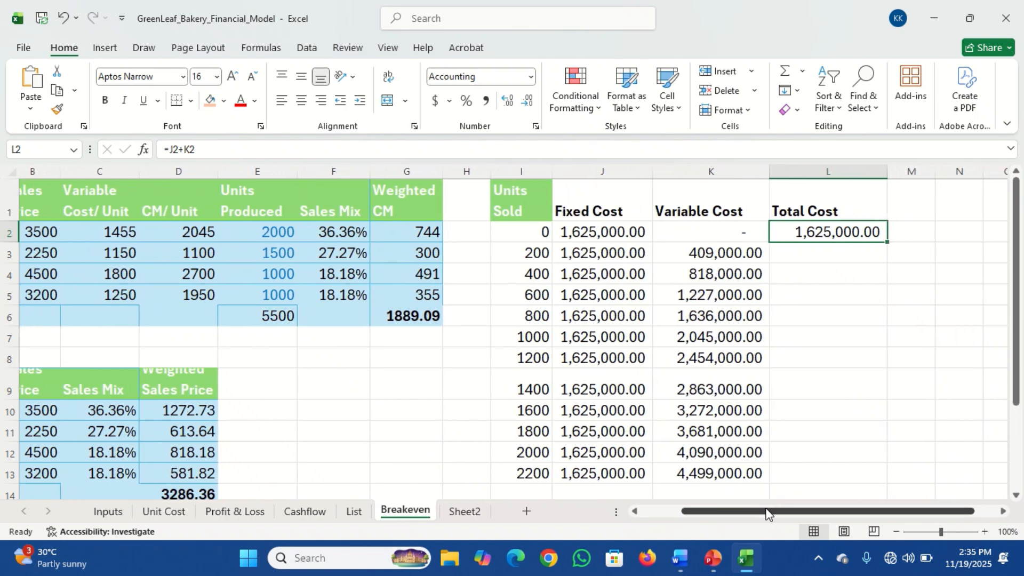
left_click(807, 254)
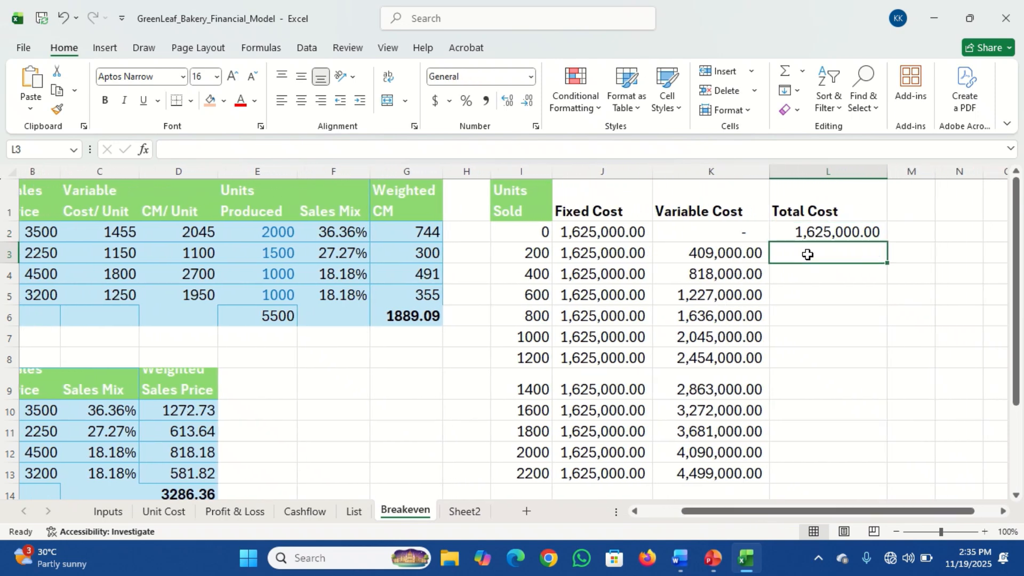
left_click(824, 231)
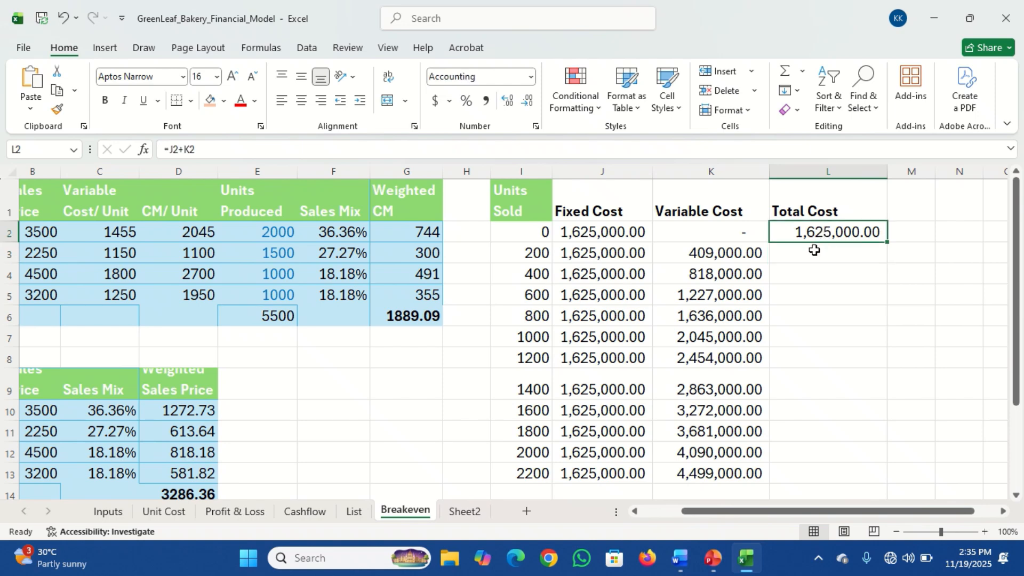
left_click_drag(889, 243, 896, 478)
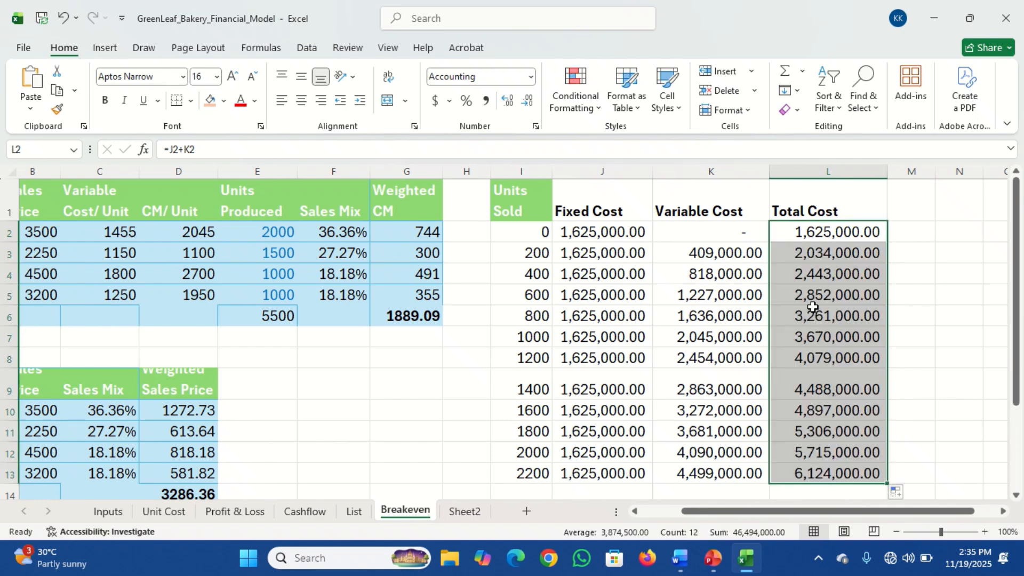
left_click(832, 275)
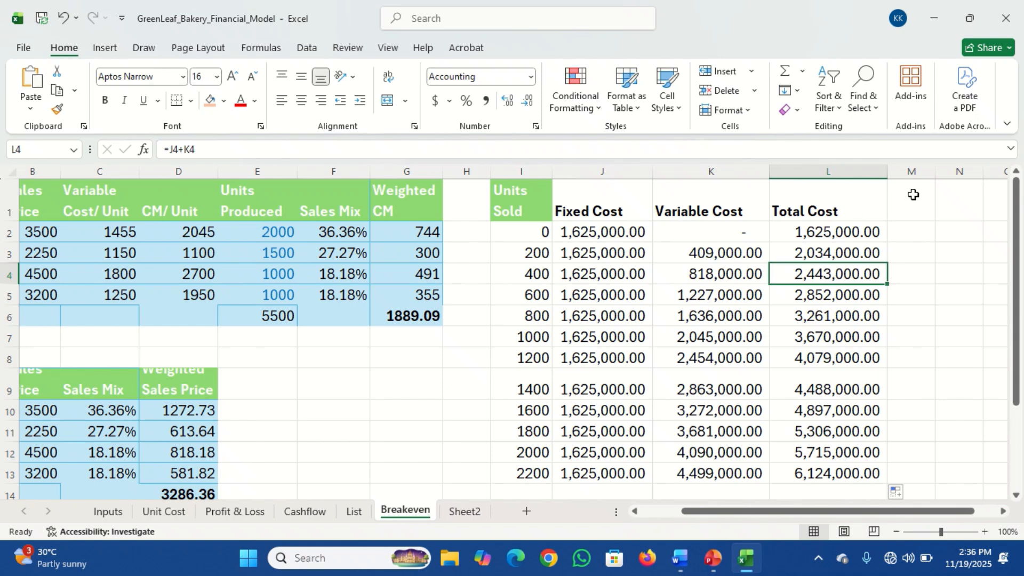
Widen column M, add the bold header "Total Revenue" in cell M1, and select M2
left_click_drag(934, 177, 992, 178)
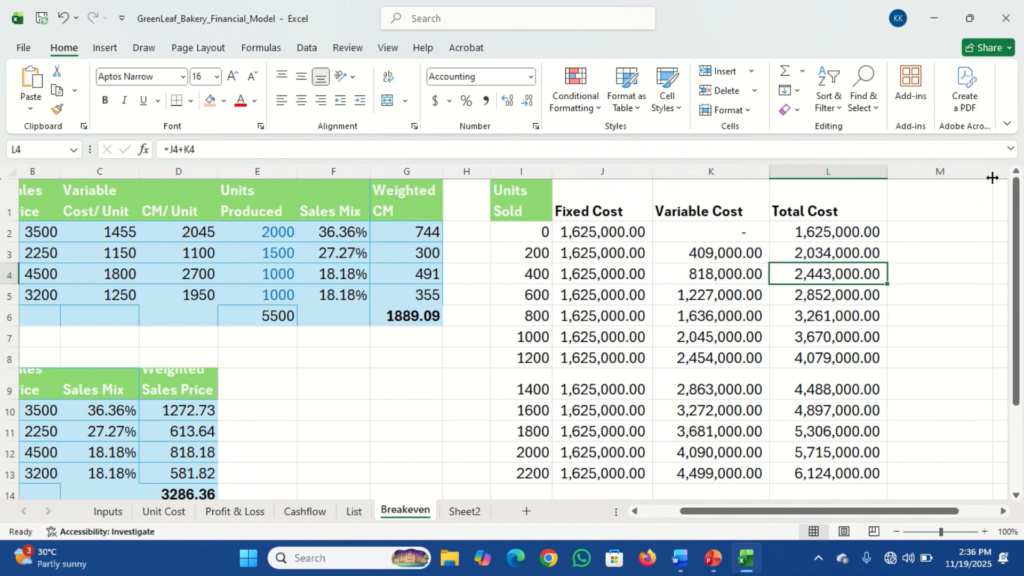
left_click(917, 208)
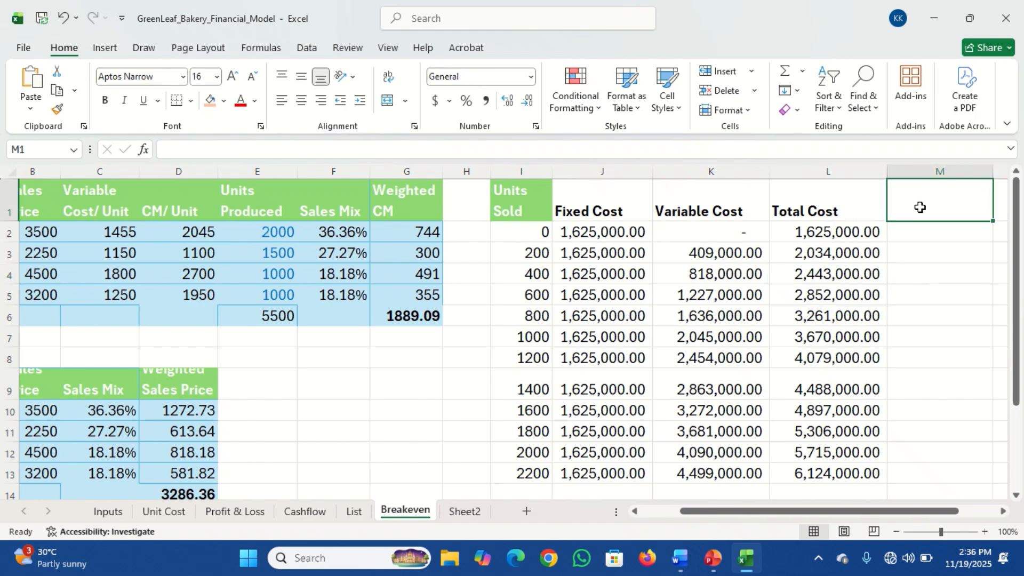
type("Total Revenue")
key("Return")
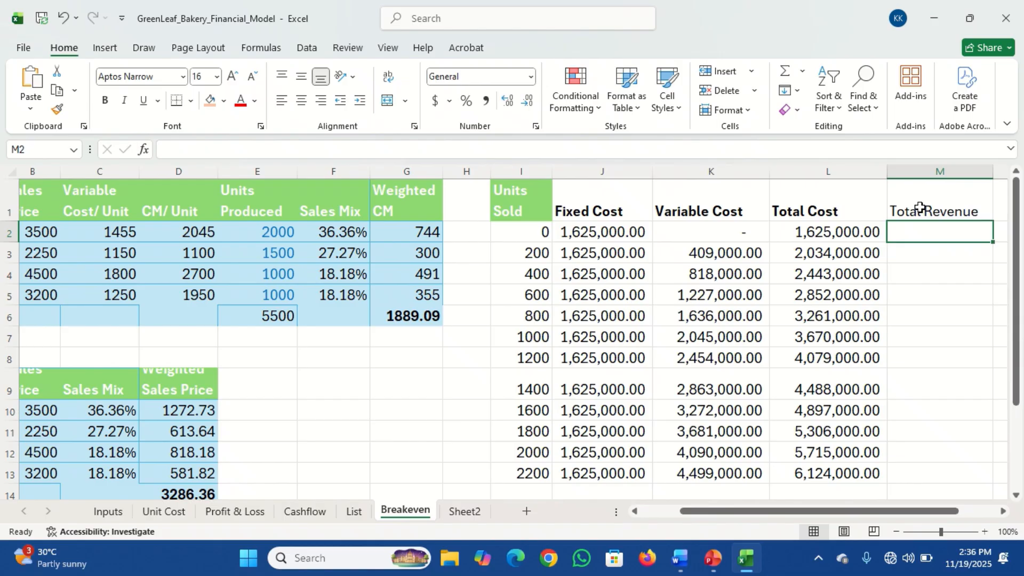
left_click(920, 208)
key("ctrl+b")
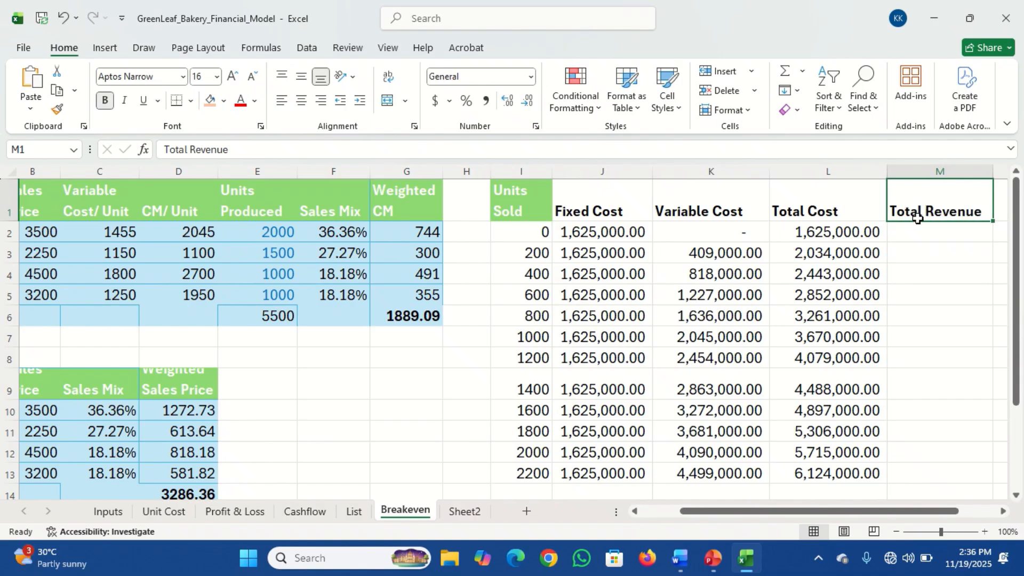
left_click(914, 233)
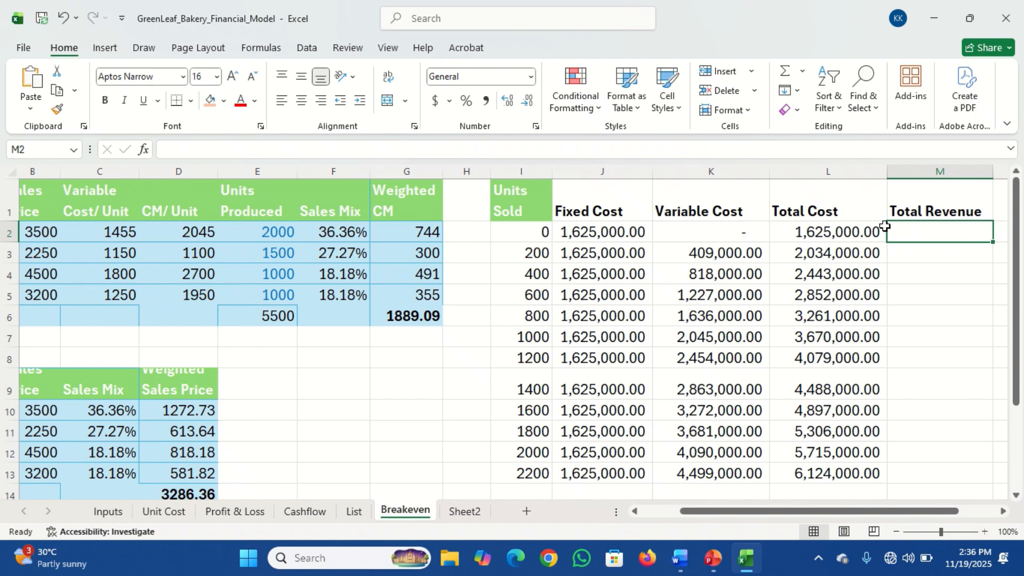
Enter 0 in M2 as the total revenue for zero units sold
left_click(532, 236)
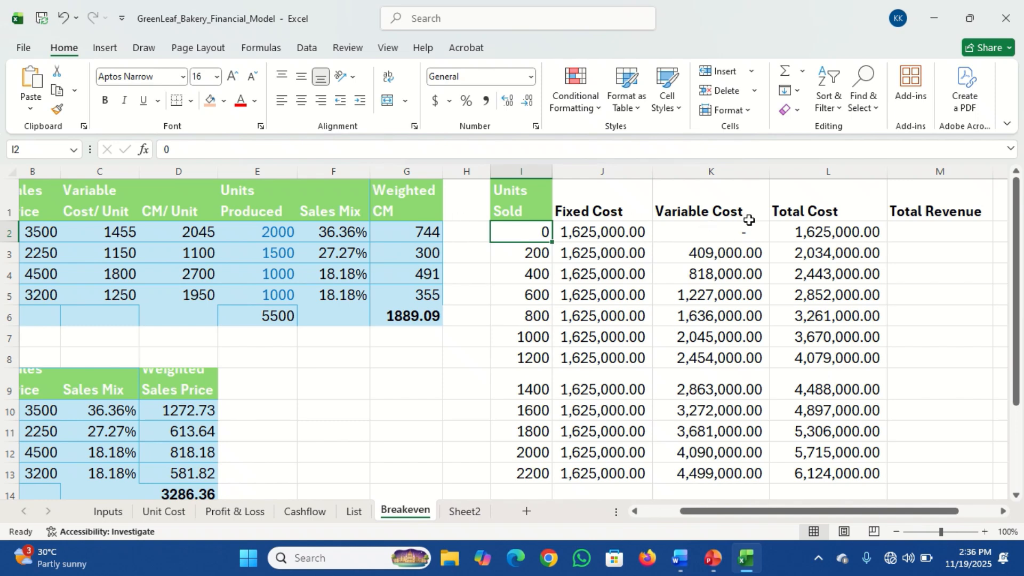
left_click(908, 232)
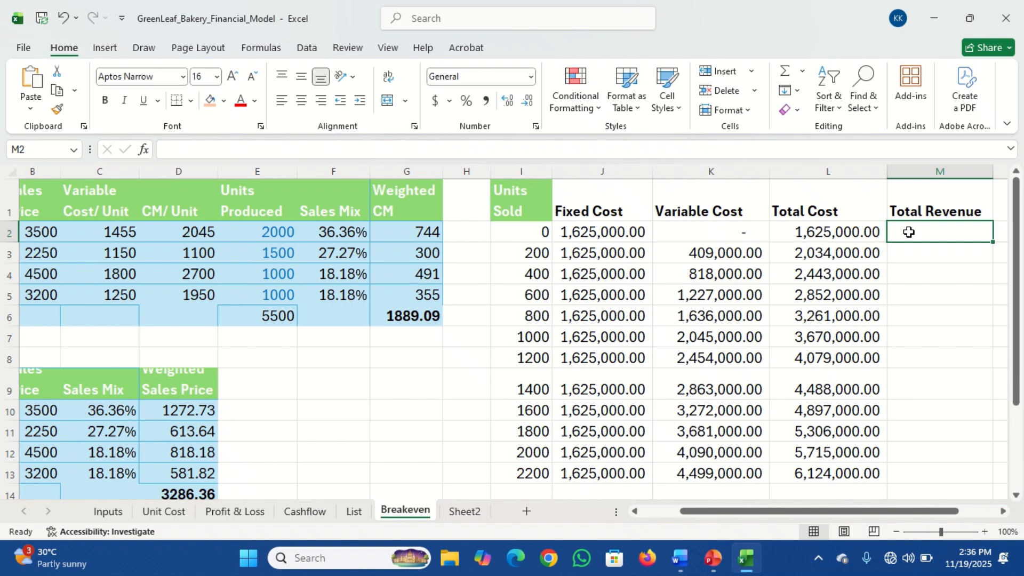
left_click(864, 230)
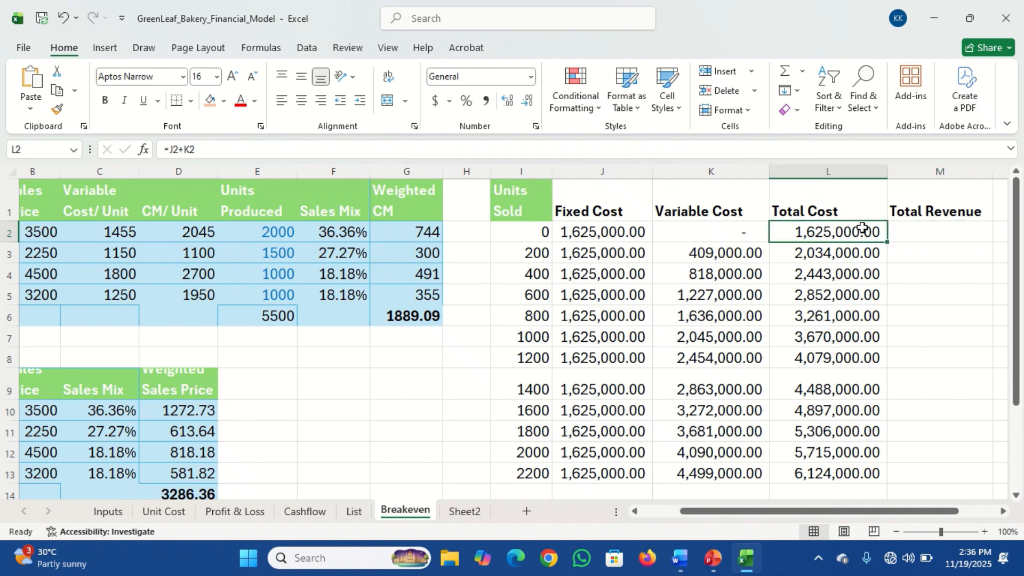
left_click(915, 226)
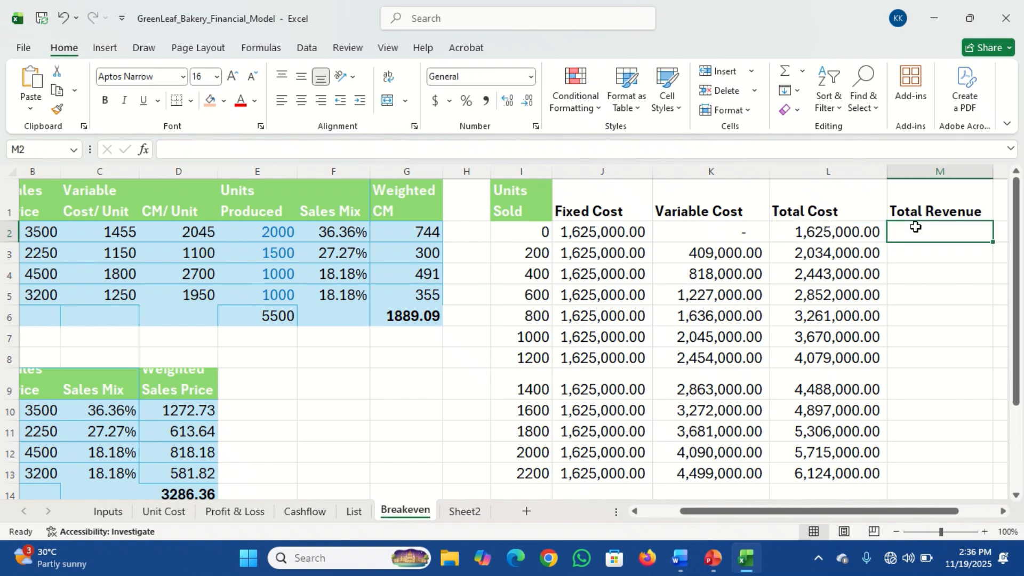
type("0")
key("Return")
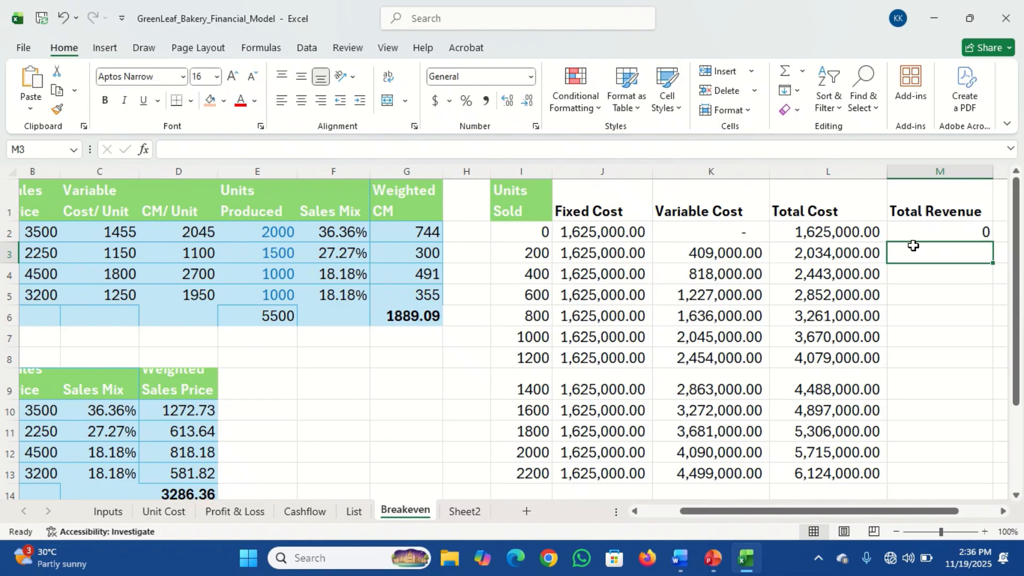
Enter the formula =B2*I3 in M3 to multiply the sales price by the units sold
type("=")
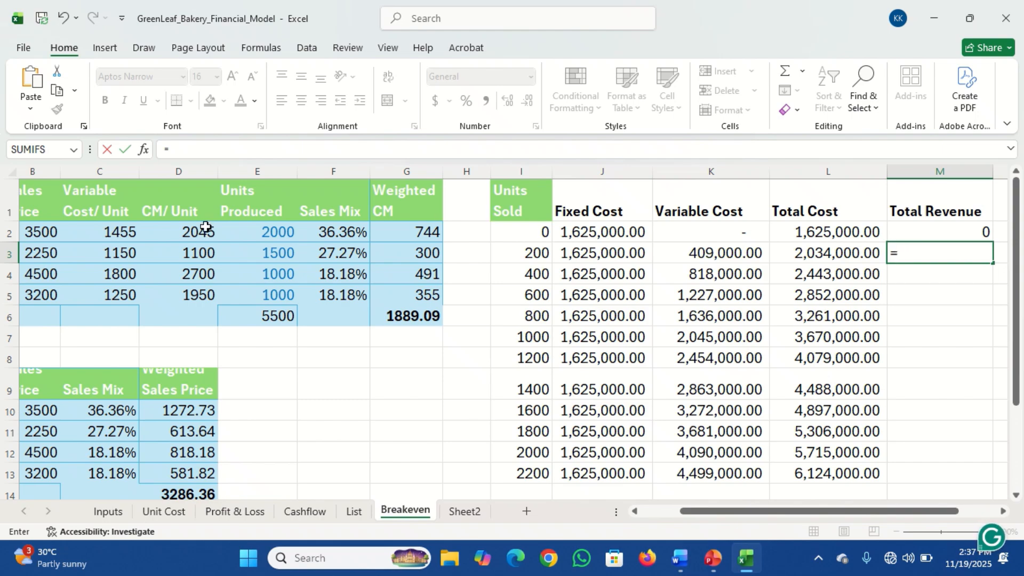
left_click(49, 232)
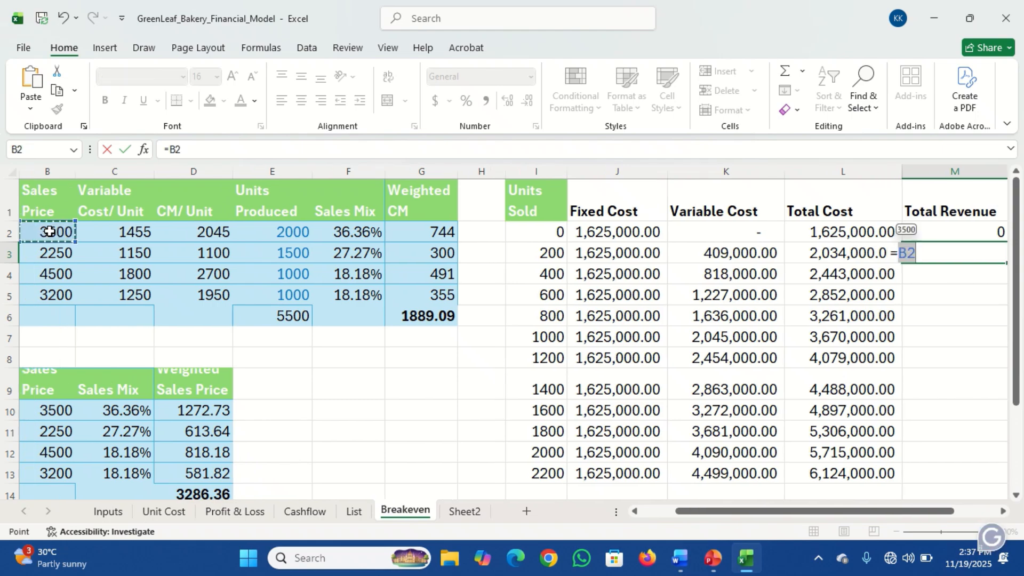
type("*")
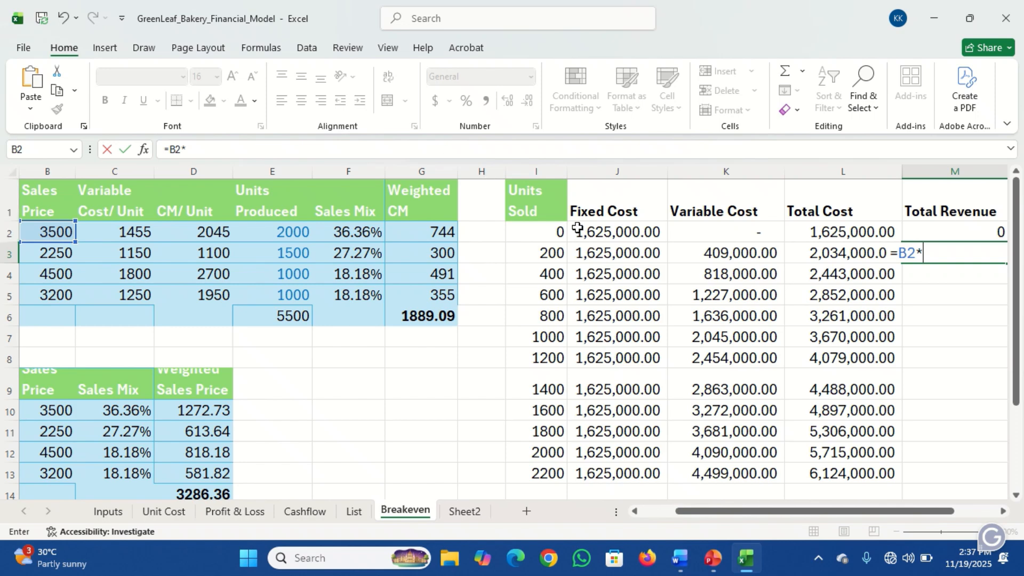
left_click(548, 251)
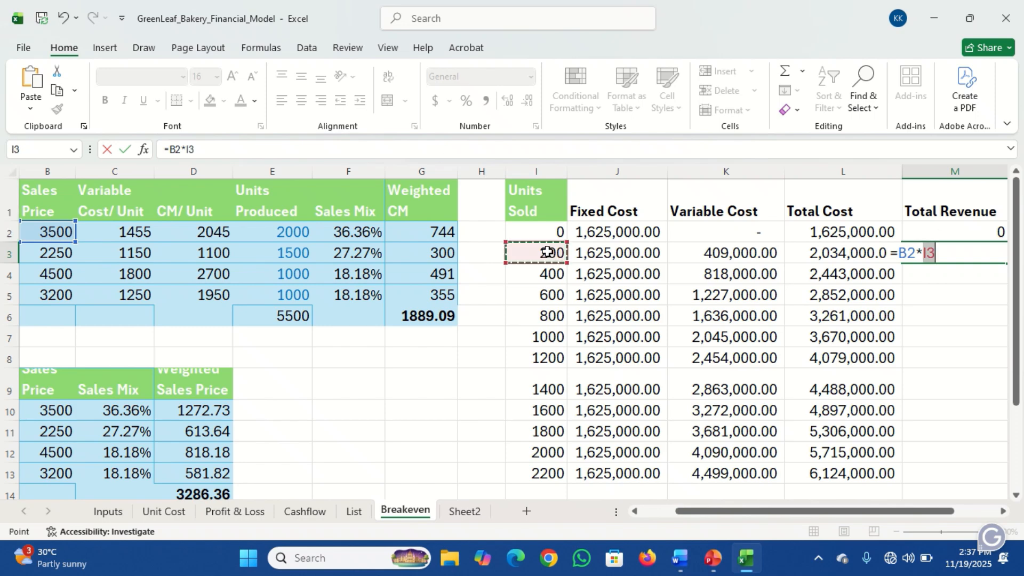
key("Return")
Make the sales price reference in the M3 formula absolute so it reads =$B$2*I3
key("Up")
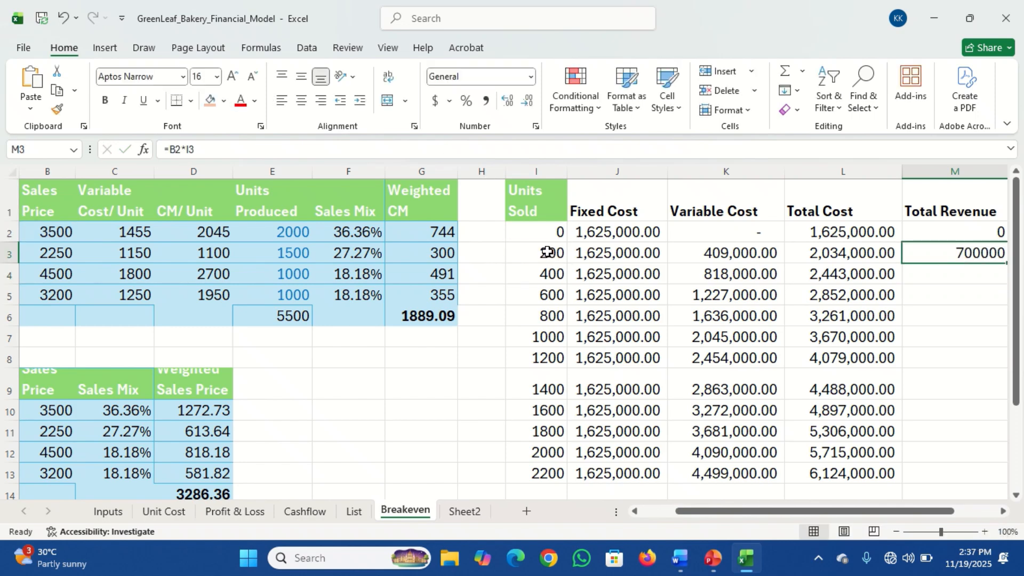
left_click(173, 149)
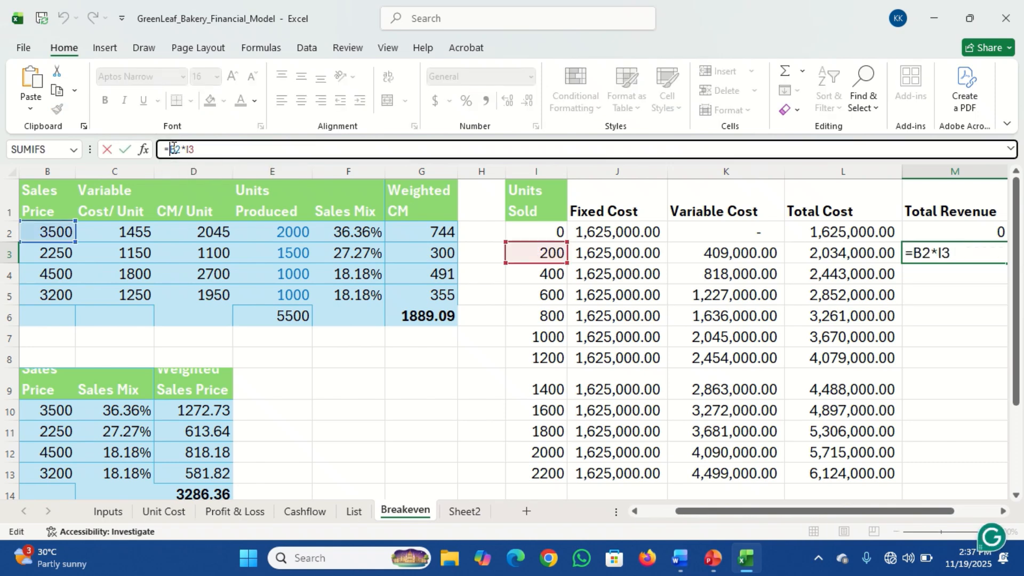
key("F4")
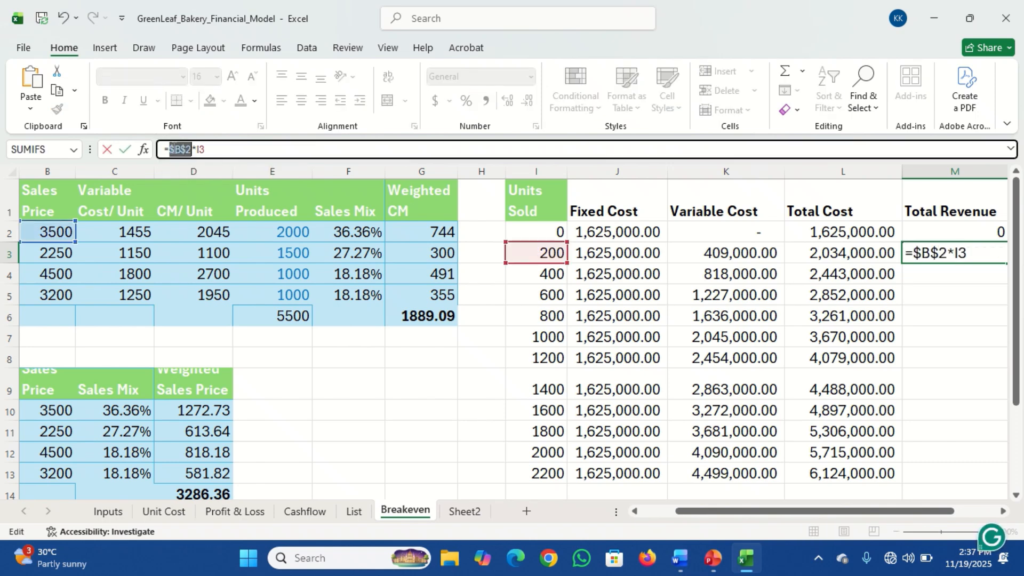
key("Return")
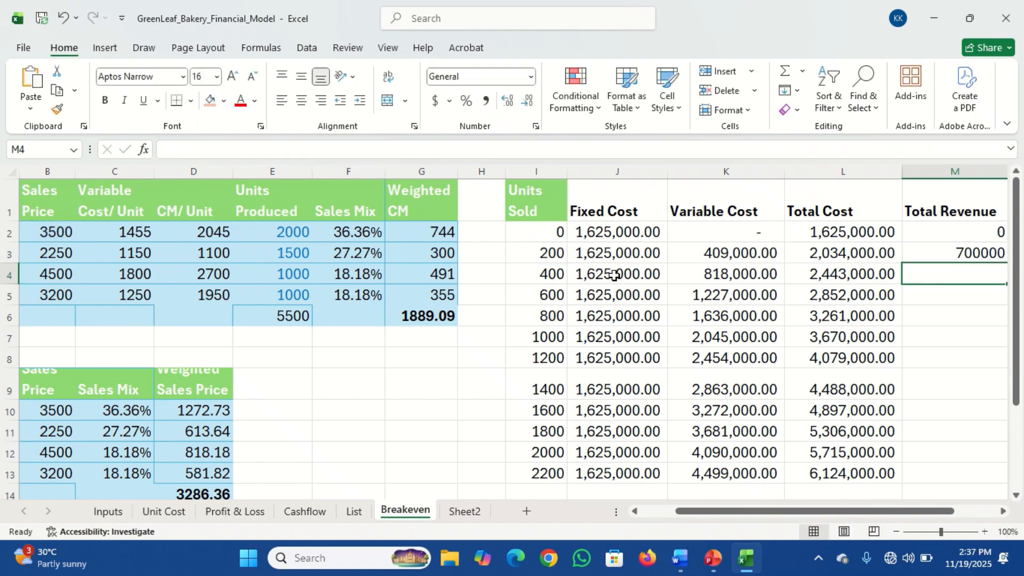
Copy the Total Revenue formula from M3 down to M13 and apply the comma number style to those cells
left_click(927, 257)
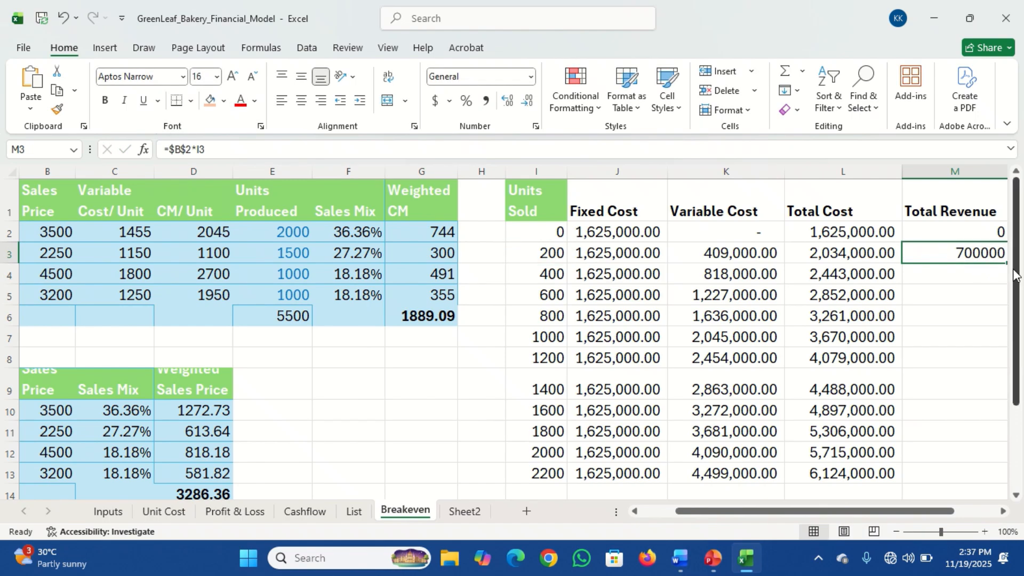
left_click(1003, 511)
left_click(1003, 511)
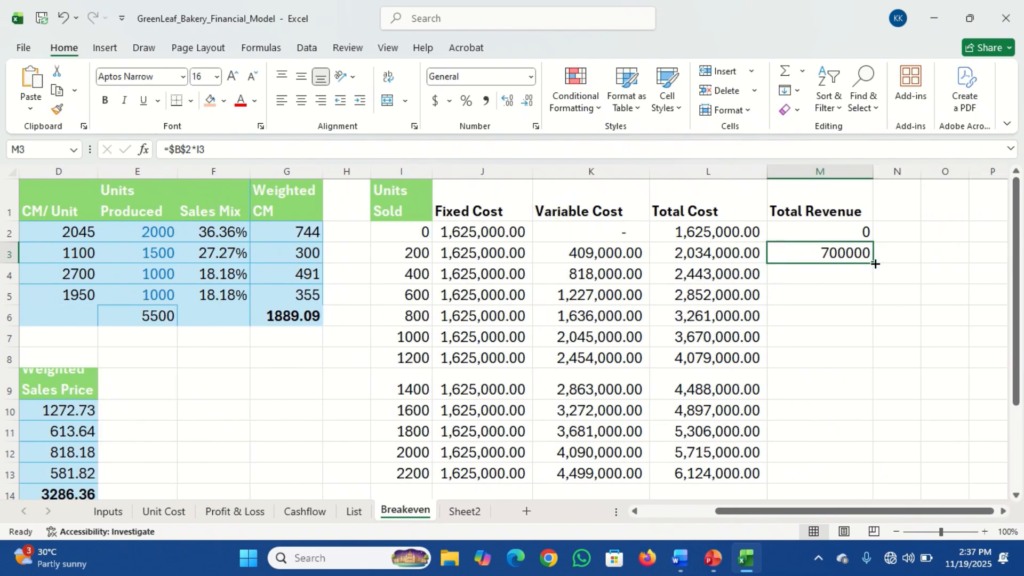
left_click_drag(875, 263, 888, 479)
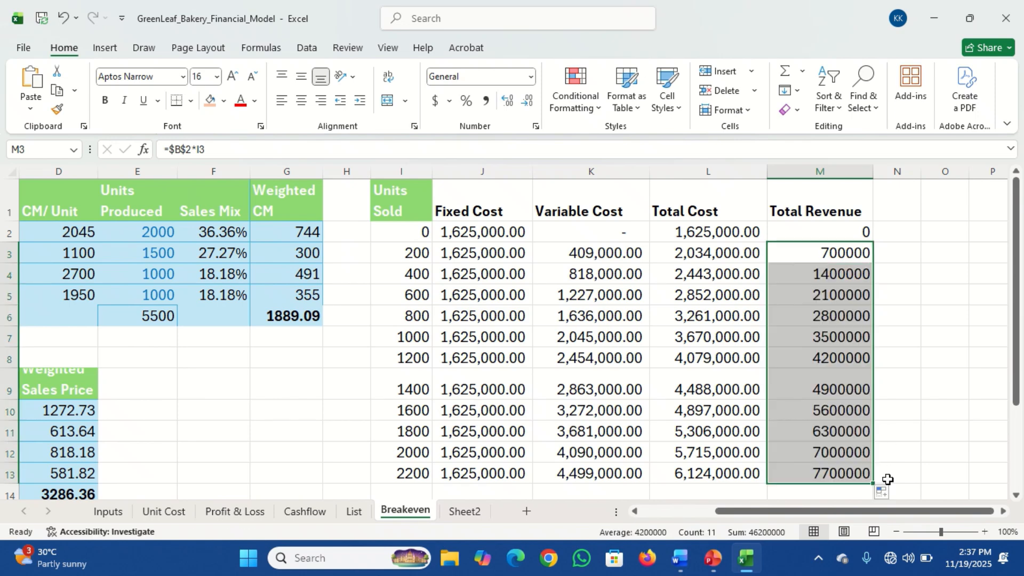
left_click(486, 100)
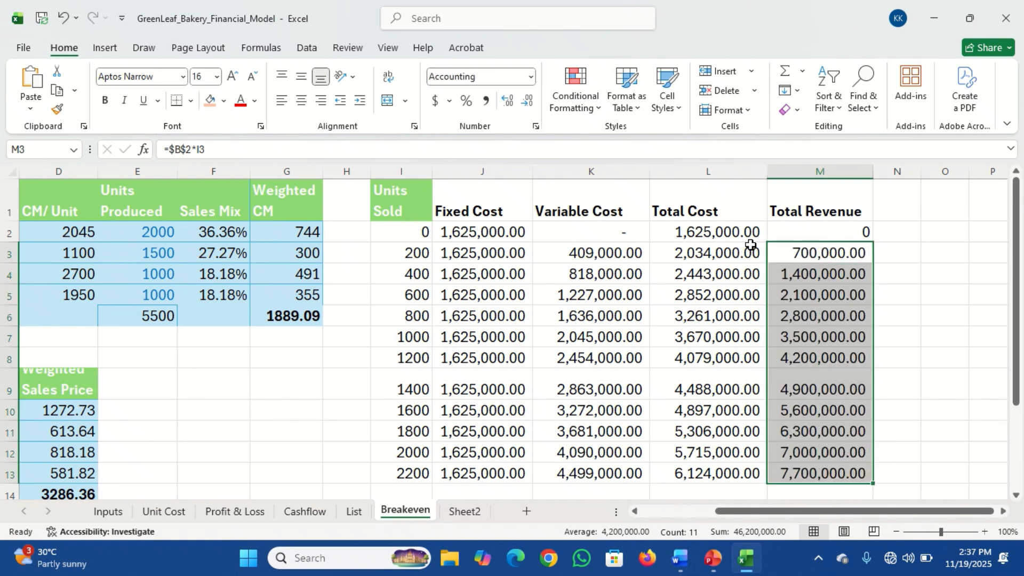
Review the headers and first values of the fixed cost, variable cost, total cost and total revenue columns
left_click(817, 250)
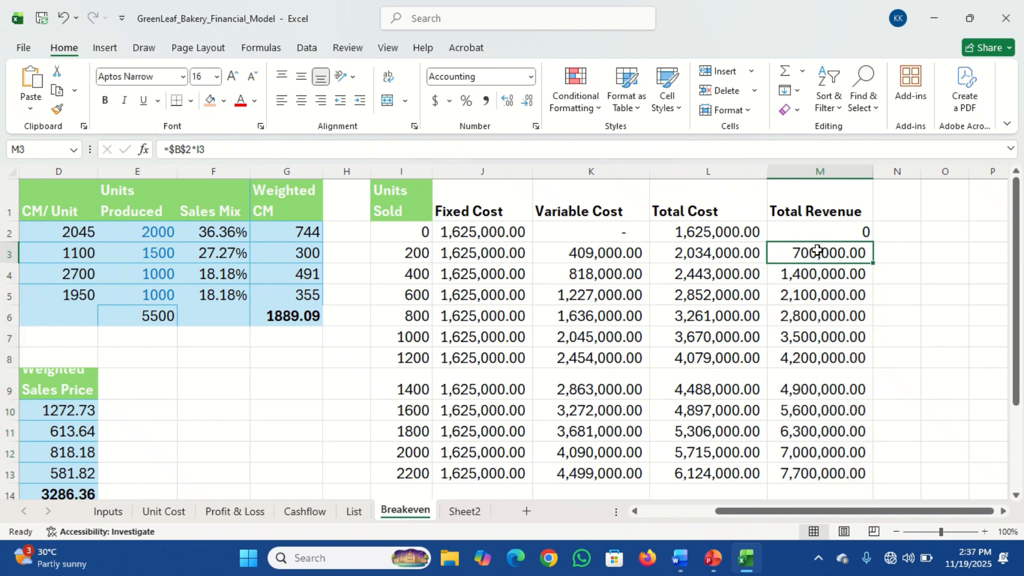
left_click(716, 235)
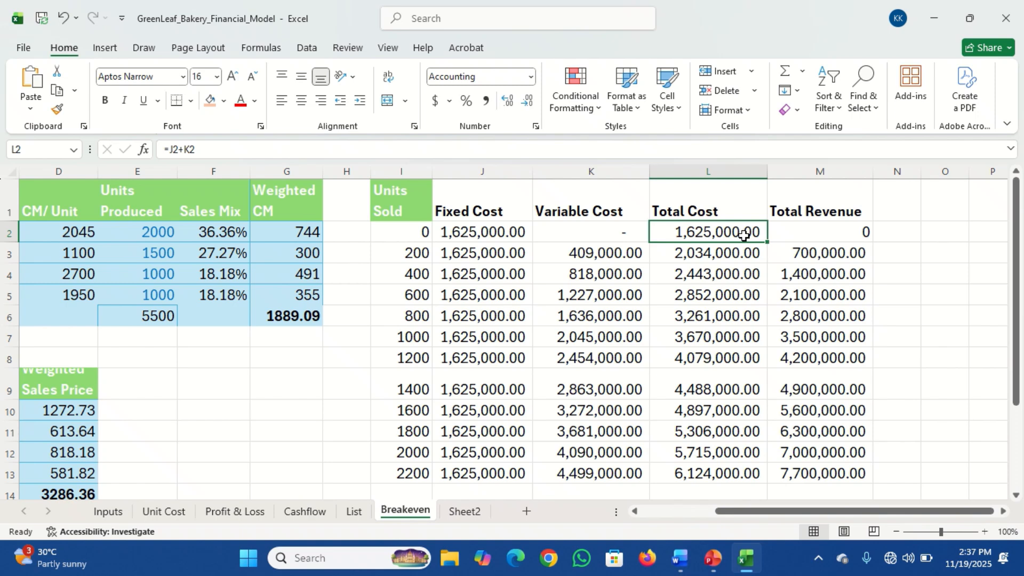
left_click(806, 233)
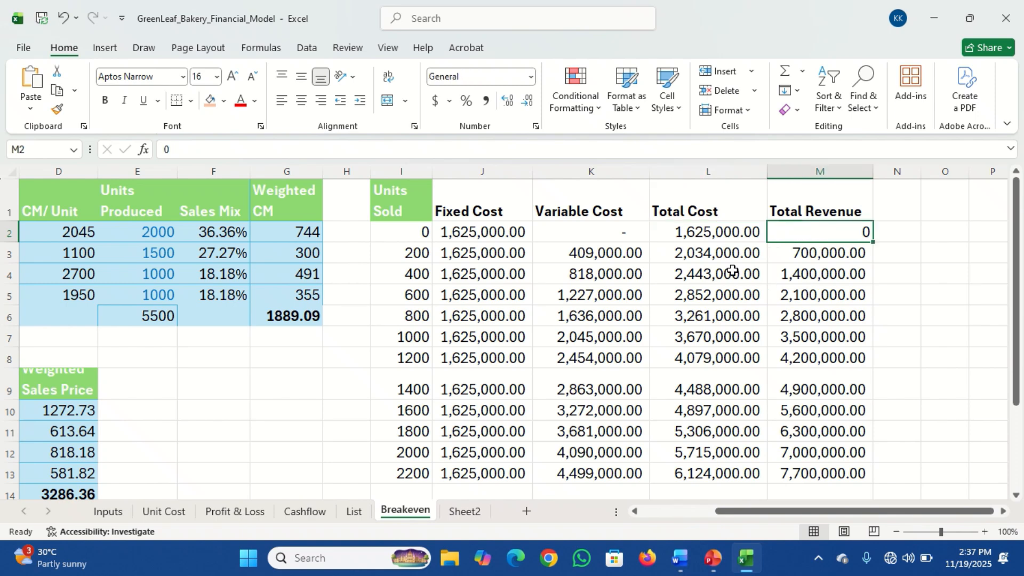
left_click(602, 257)
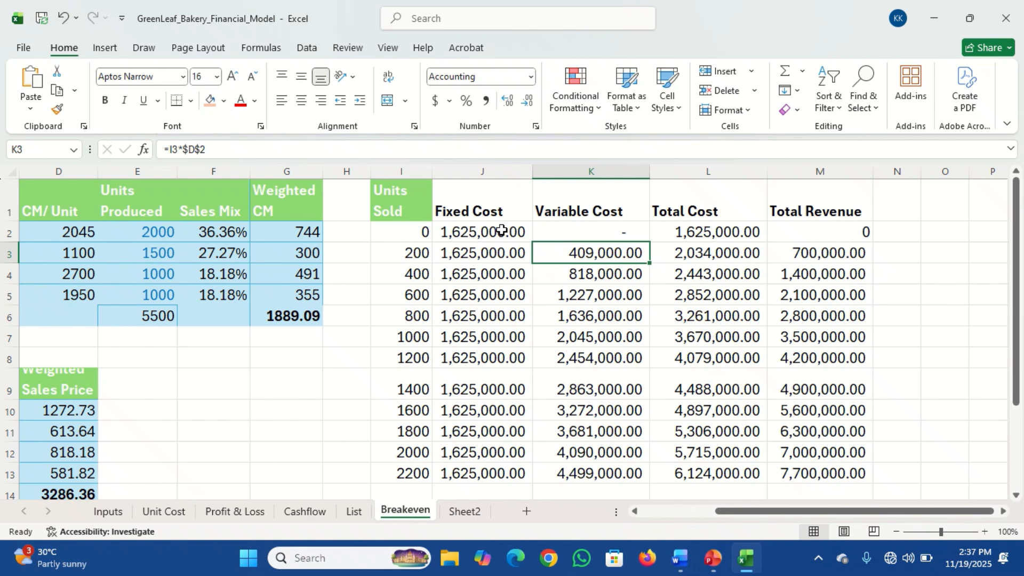
left_click(470, 211)
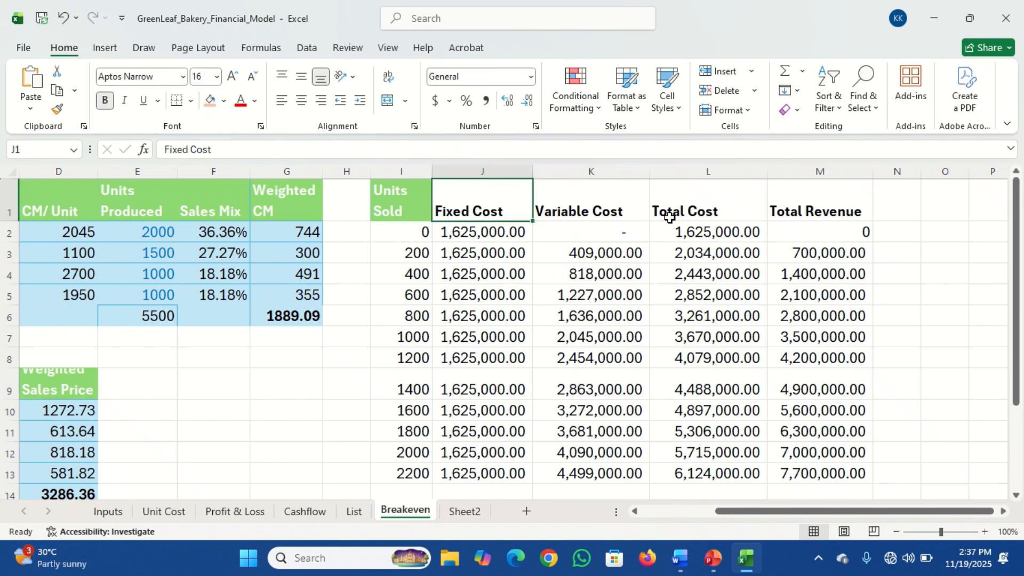
left_click(691, 215)
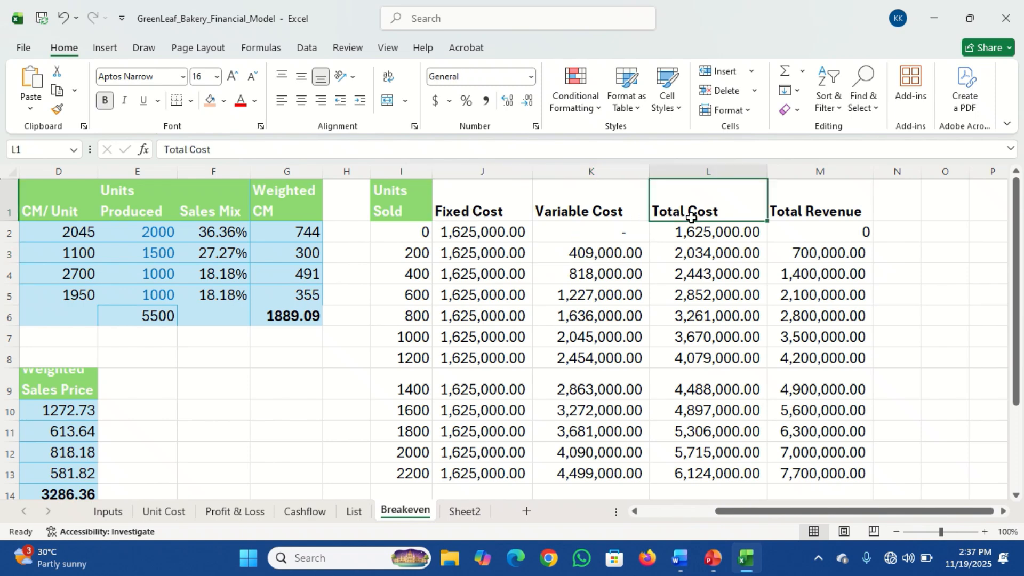
left_click(815, 213)
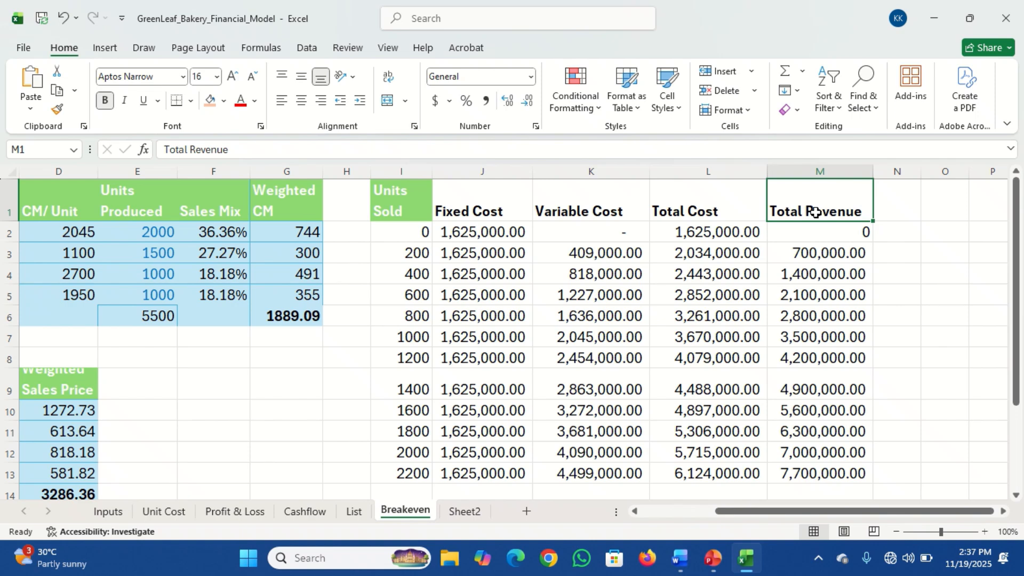
Hide the Variable Cost column K
left_click(612, 228)
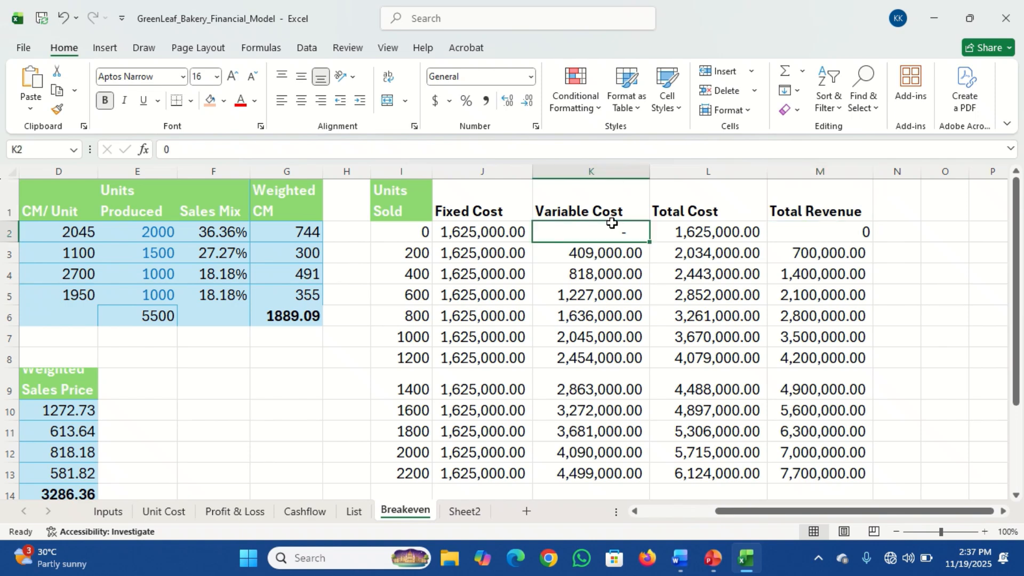
left_click(602, 171)
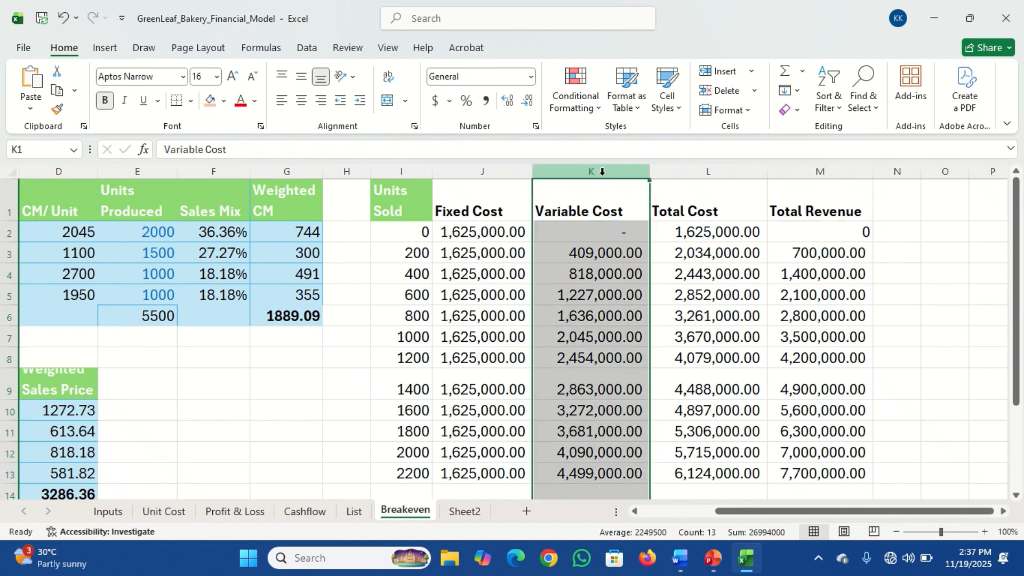
right_click(602, 171)
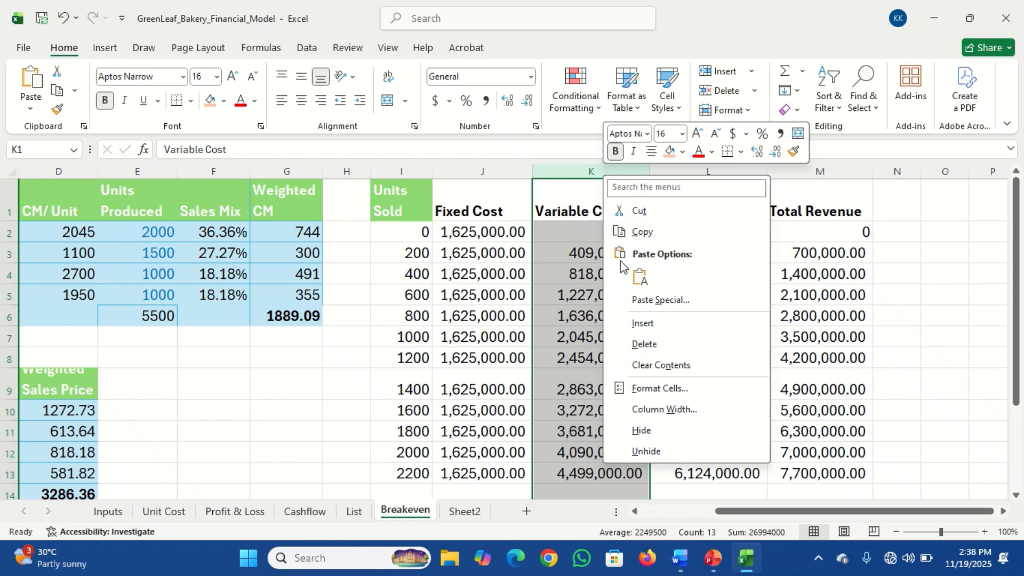
left_click(650, 435)
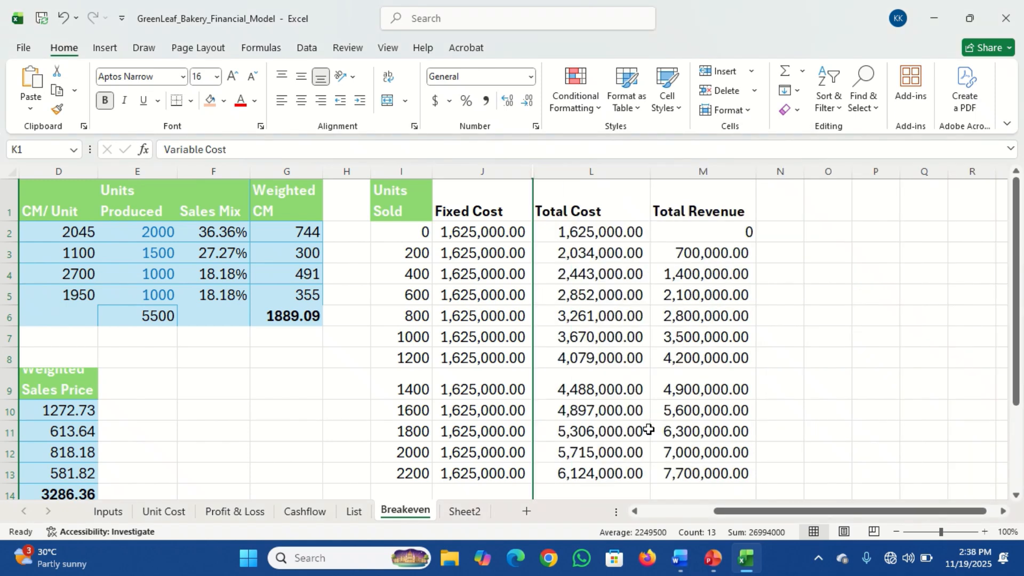
left_click(580, 276)
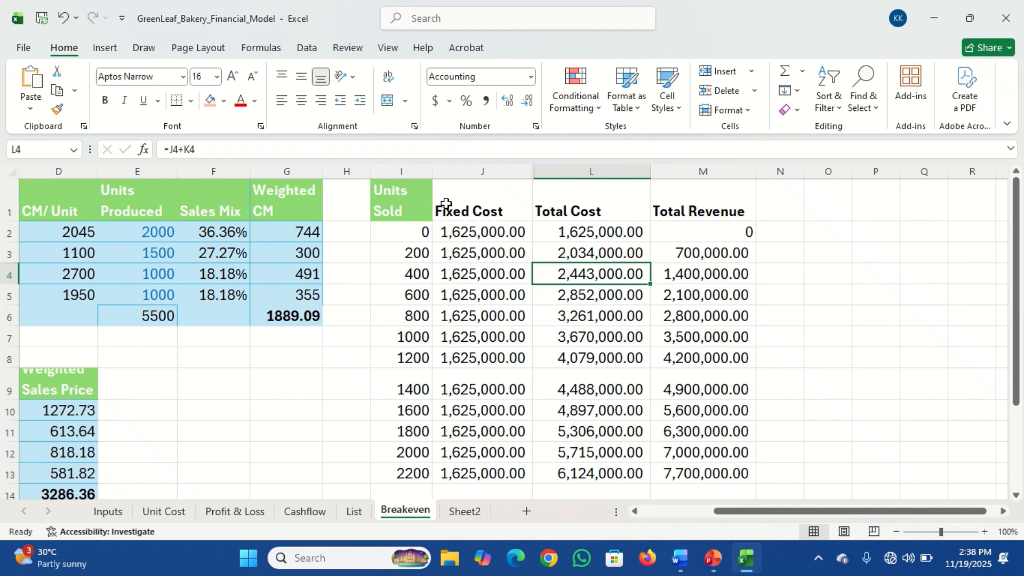
Insert the recommended Line chart from the data range I1:M13, covering Units Sold through Total Revenue
left_click_drag(418, 199, 665, 199)
left_click(665, 199)
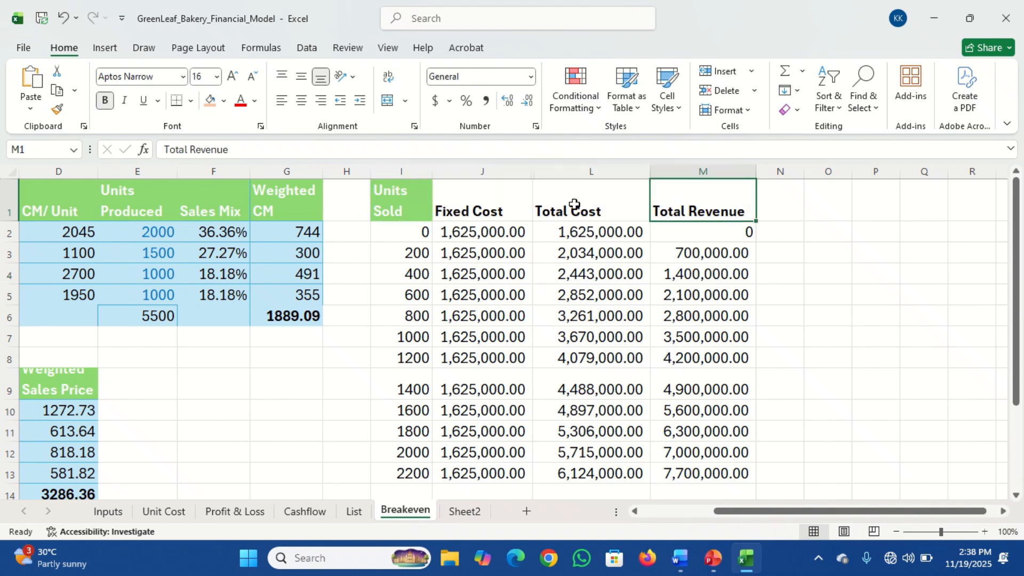
left_click(400, 203)
left_click_drag(400, 202, 674, 469)
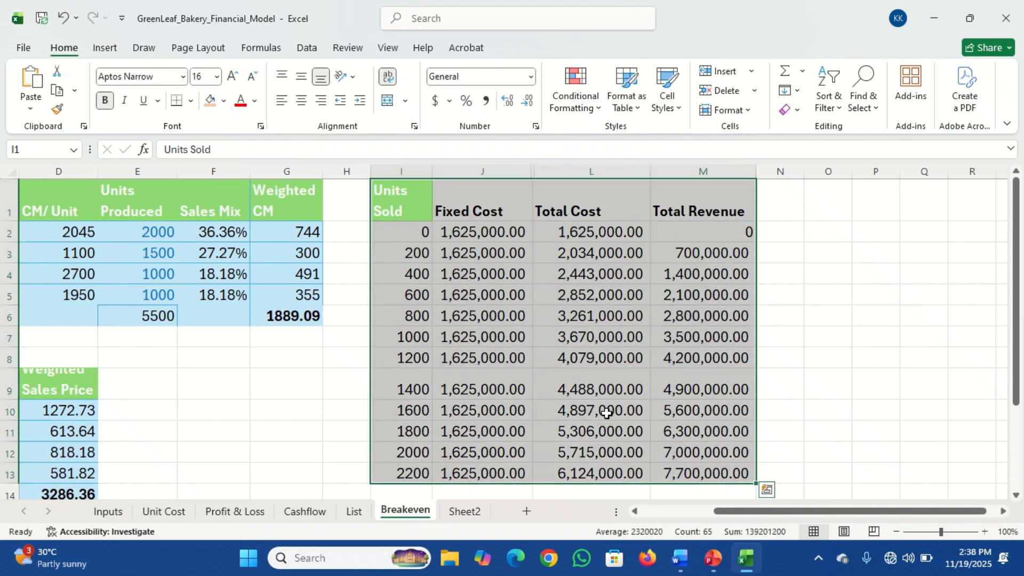
left_click(106, 49)
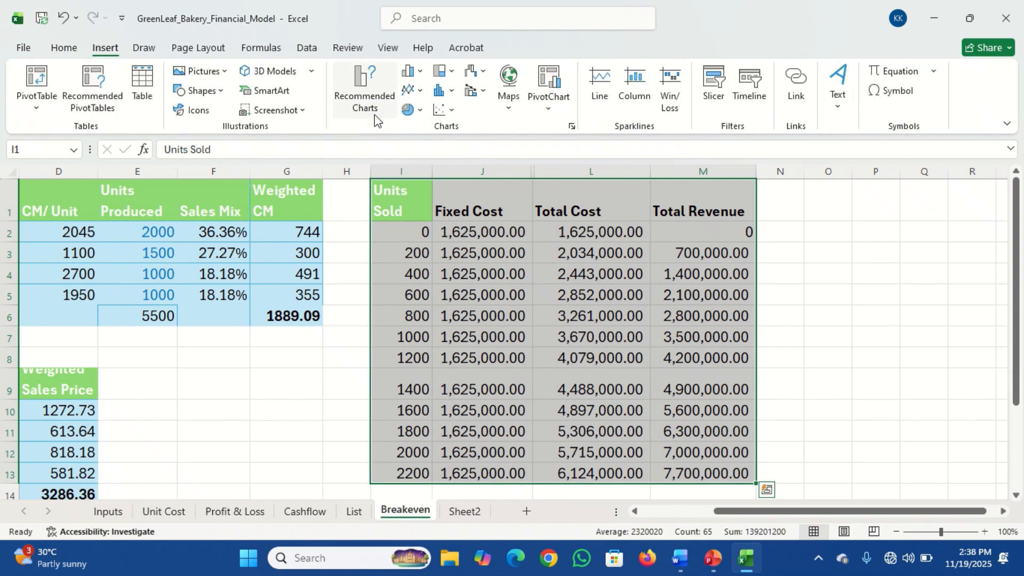
left_click(364, 103)
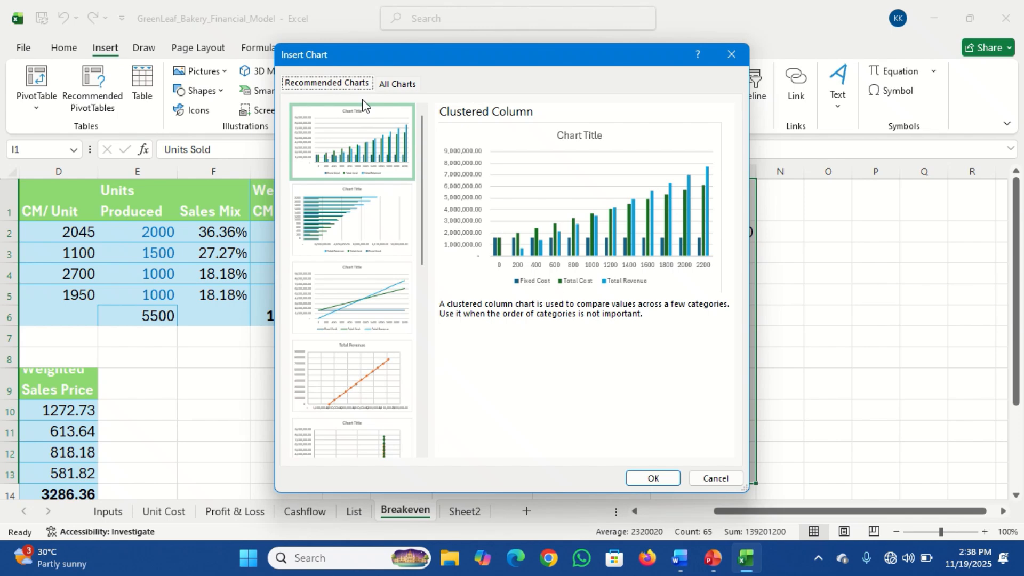
left_click(353, 296)
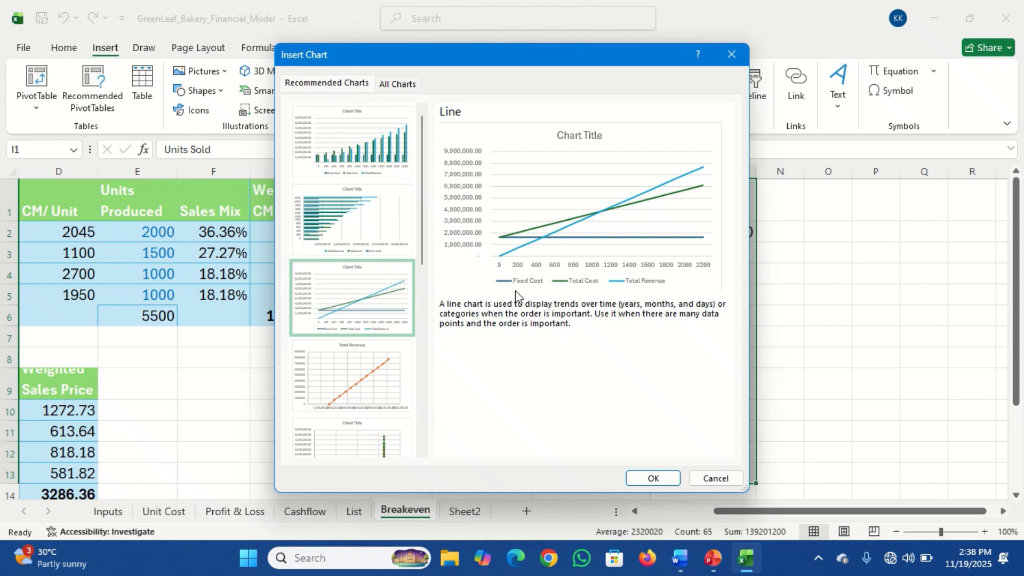
left_click(653, 477)
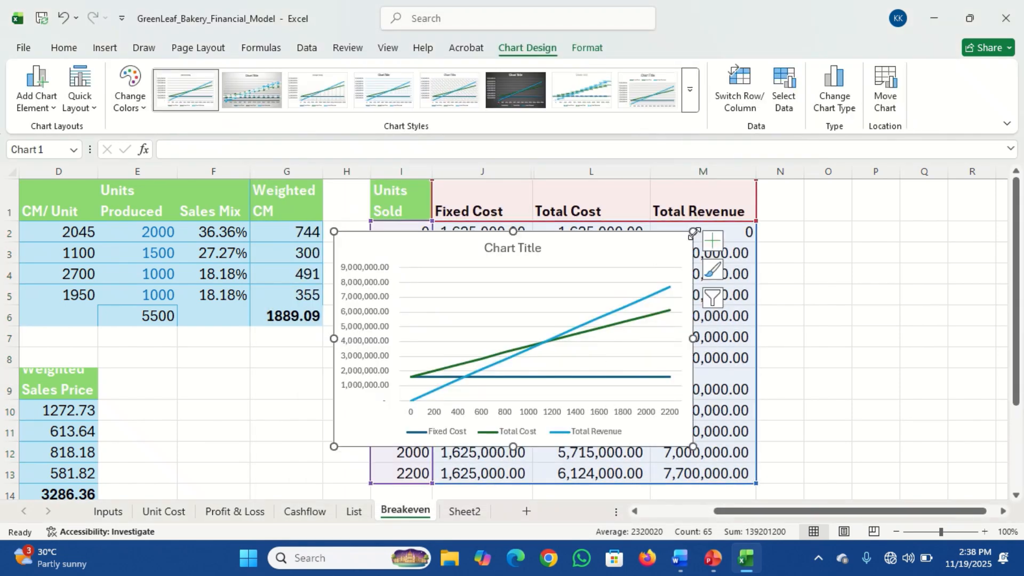
Enlarge the line chart so it spans from column G to column N and from row 1 to row 13
left_click_drag(693, 233, 805, 181)
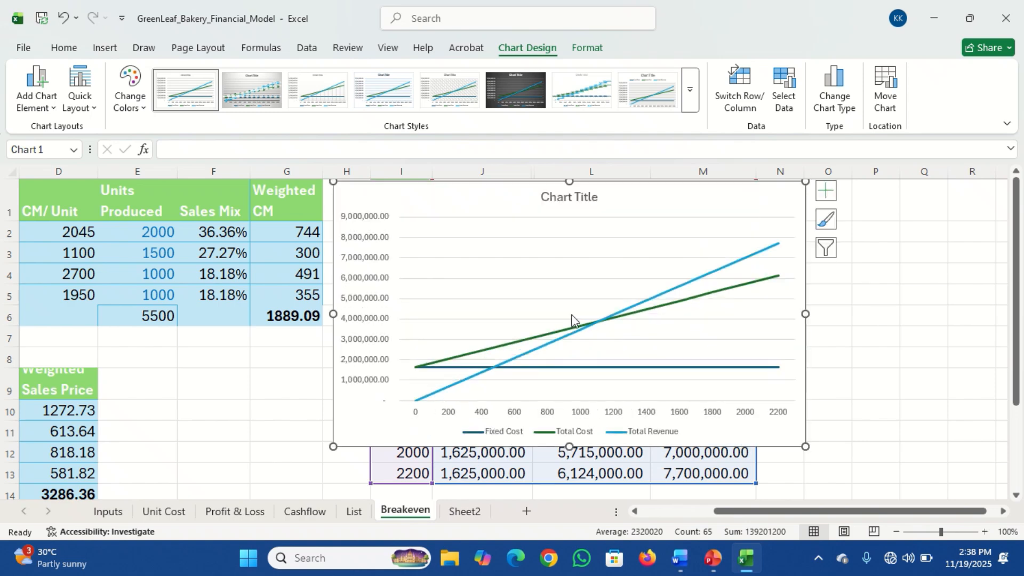
left_click_drag(335, 447, 287, 472)
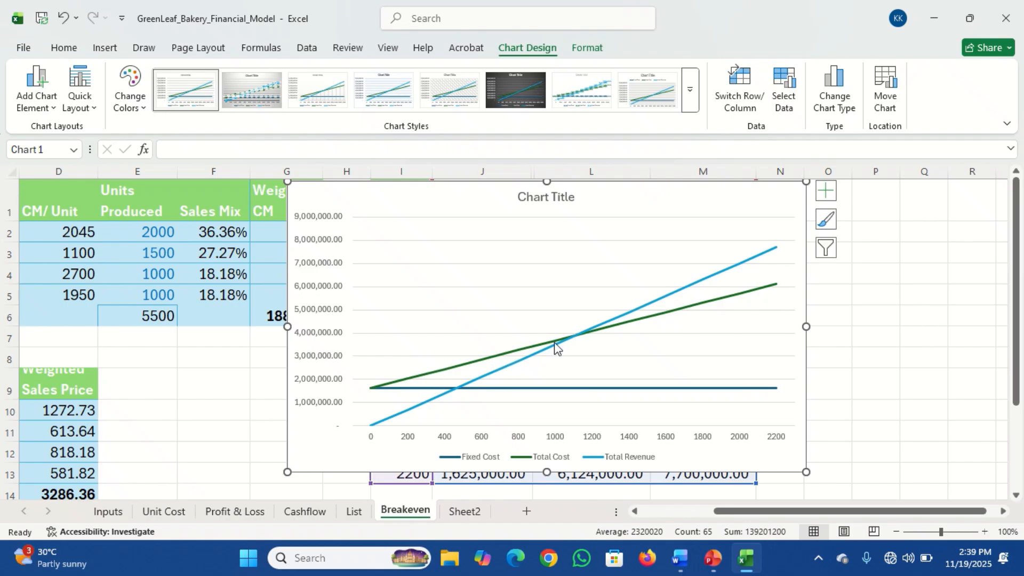
Examine the Total Cost and Total Revenue lines and the point where they intersect on the chart
left_click(750, 296)
left_click(749, 296)
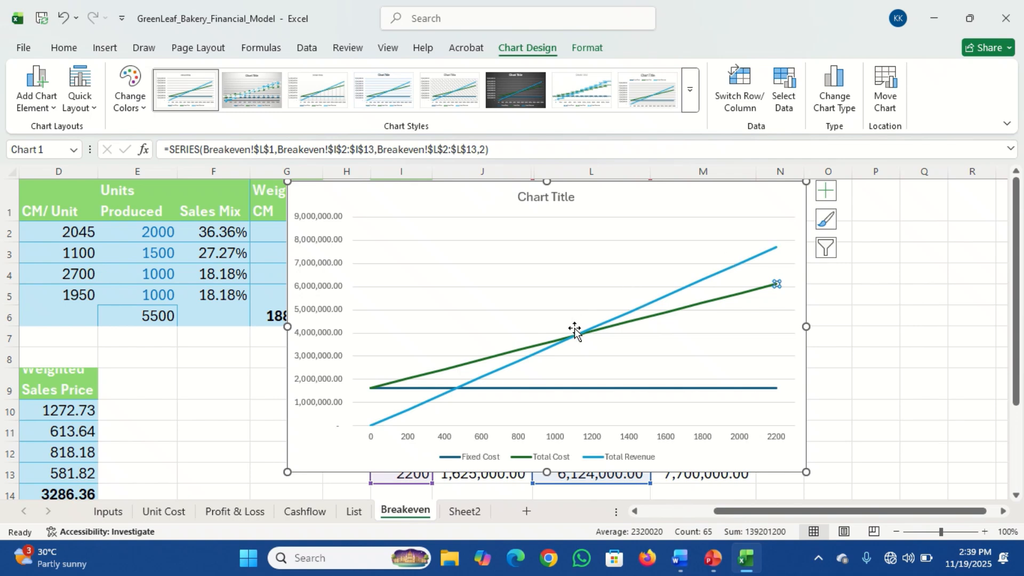
mouse_move(580, 336)
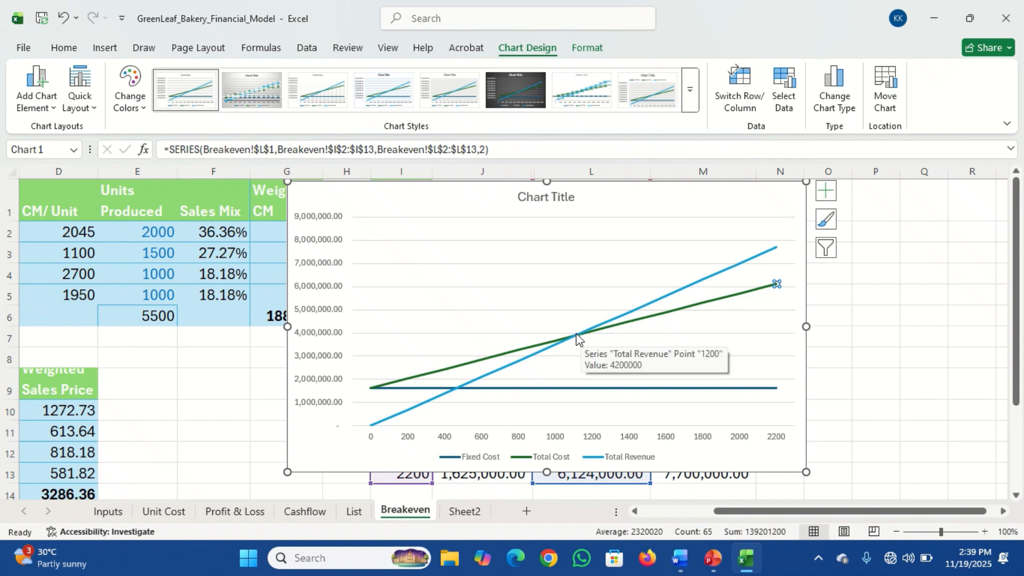
left_click(576, 336)
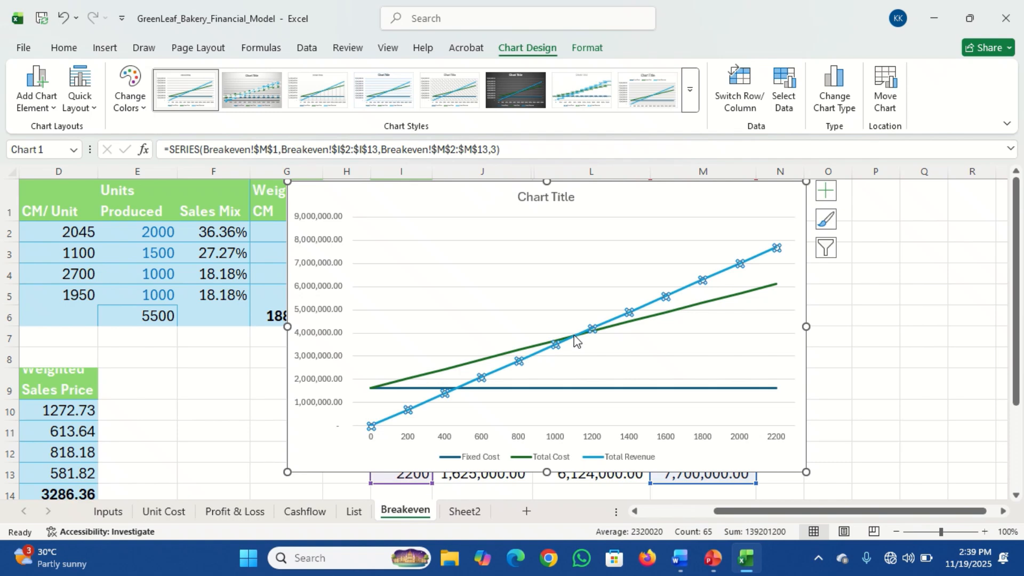
left_click(247, 435)
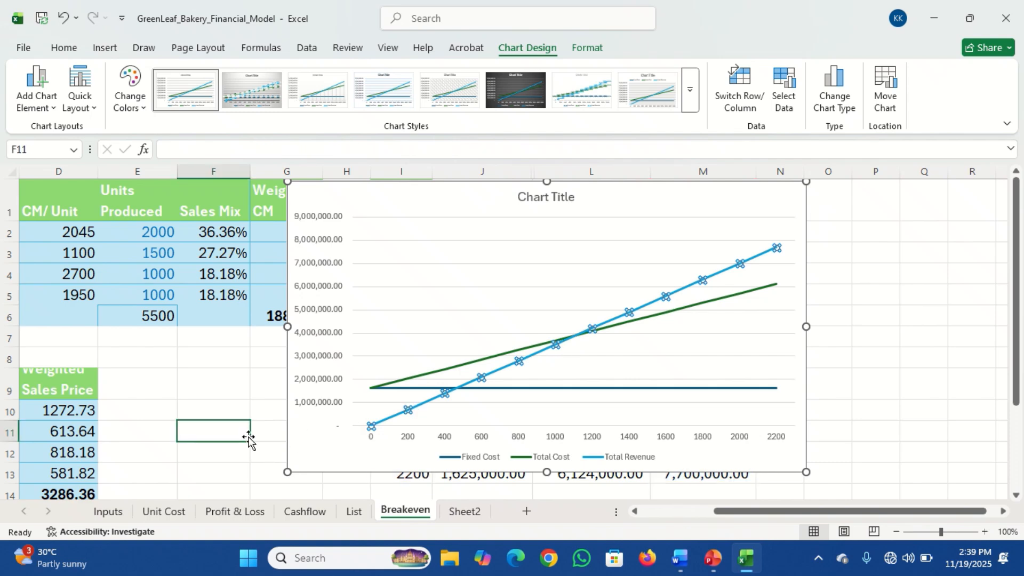
left_click(303, 458)
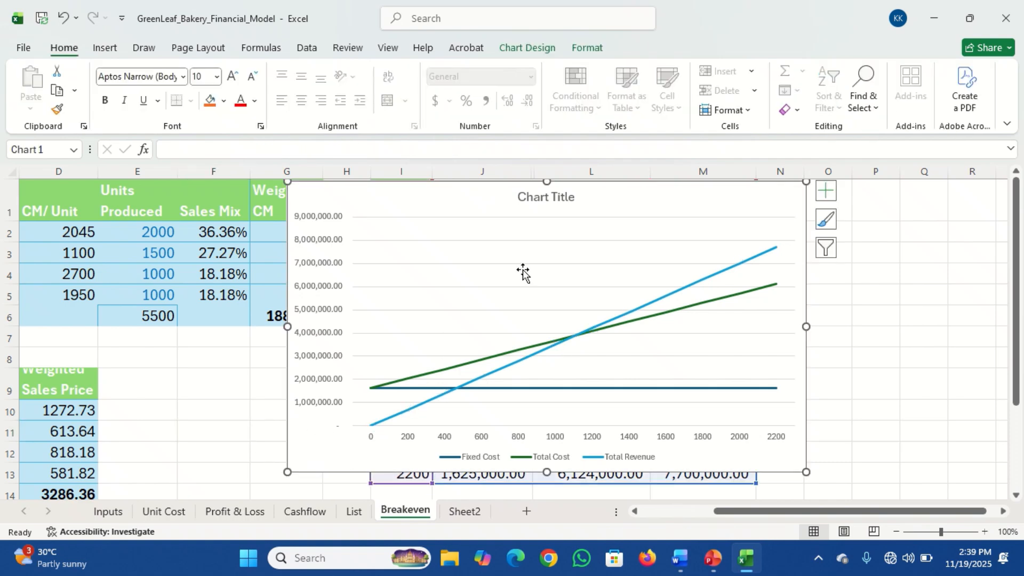
Replace the chart's placeholder title with "Breakeven Point For Sourdough Loaf"
left_click(544, 198)
double_click(544, 199)
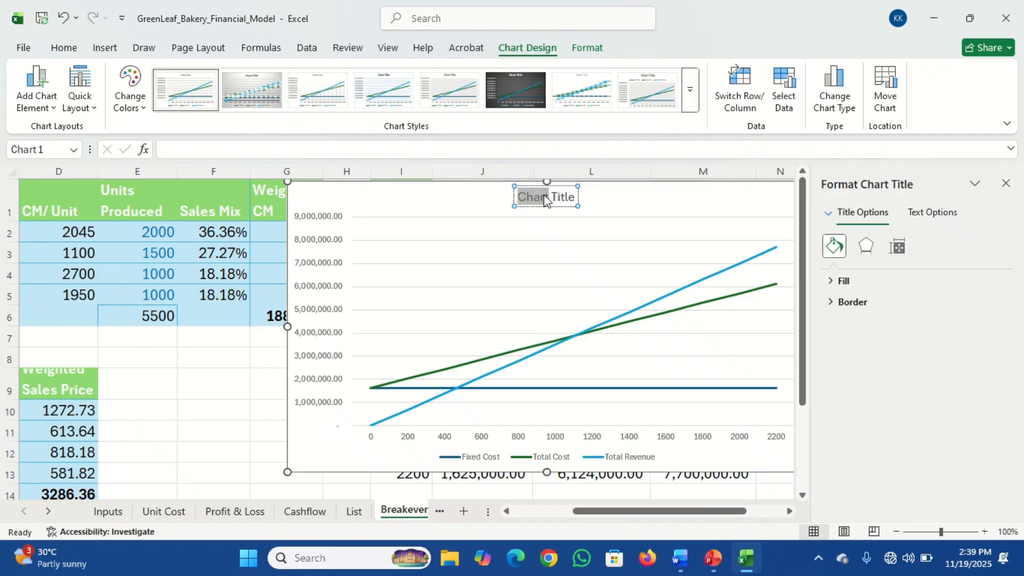
triple_click(544, 198)
type("Brea")
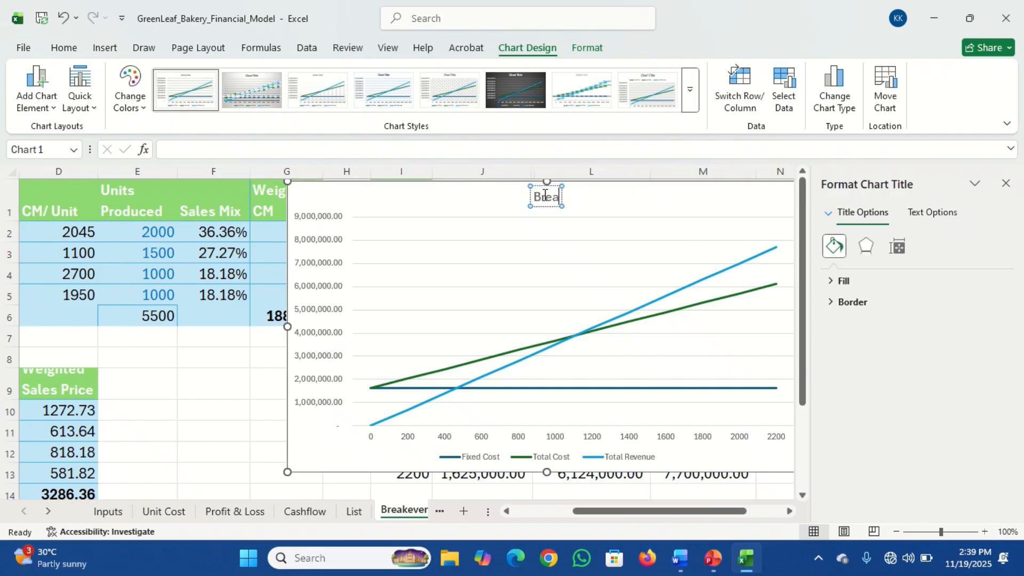
type("keven P")
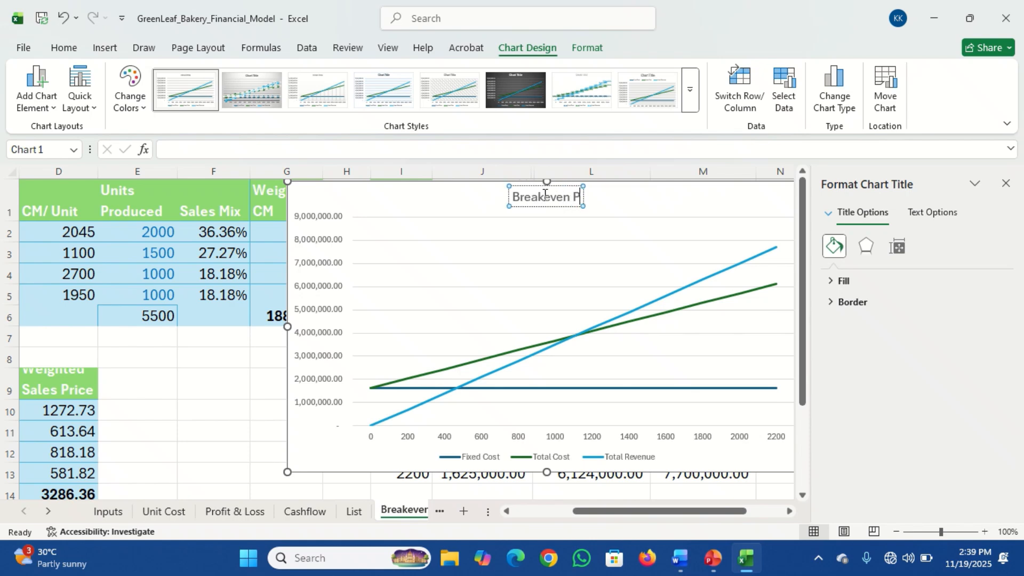
type("oint For Sourd")
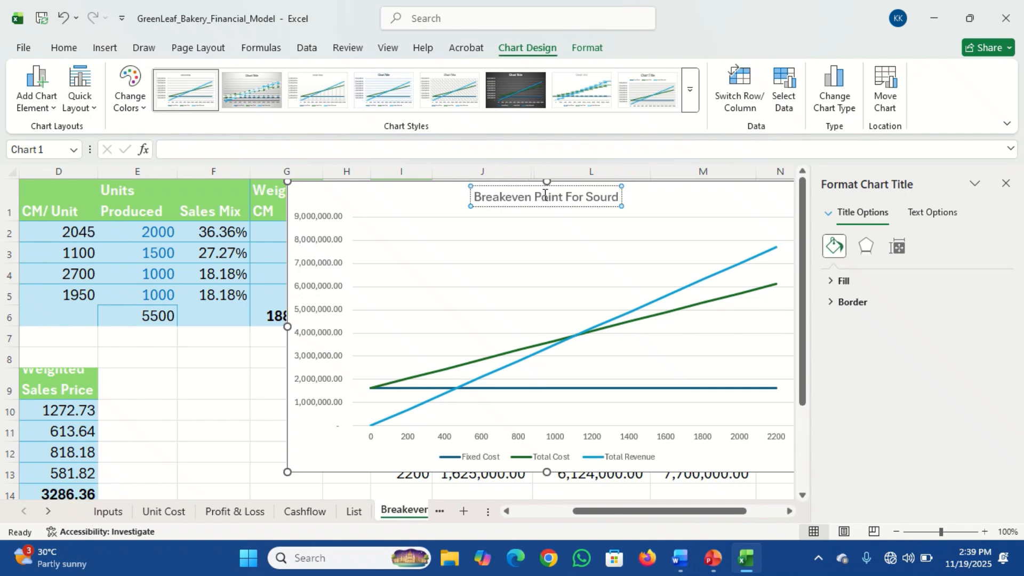
type("ough Loaf")
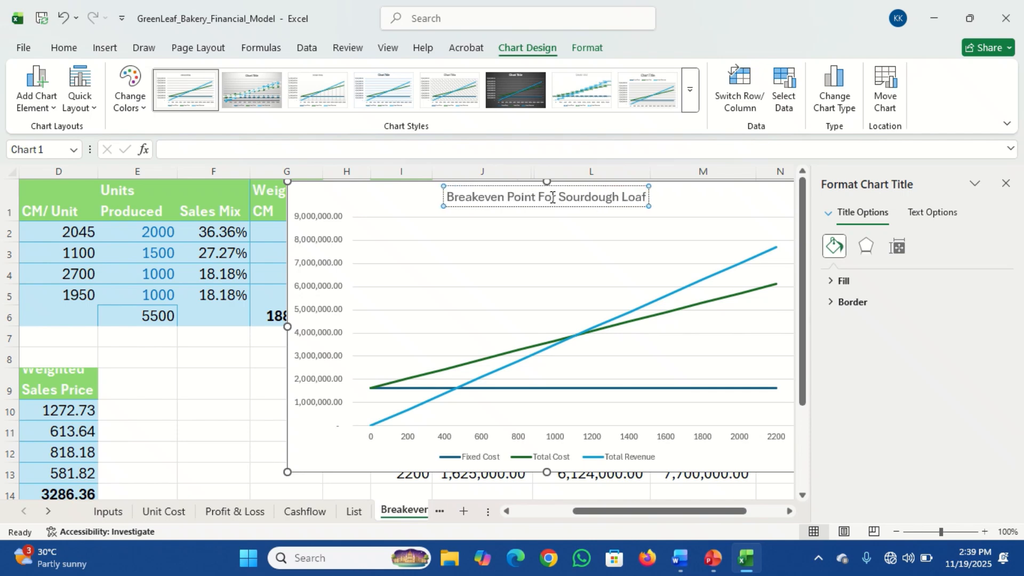
Make the whole chart title bold
triple_click(553, 198)
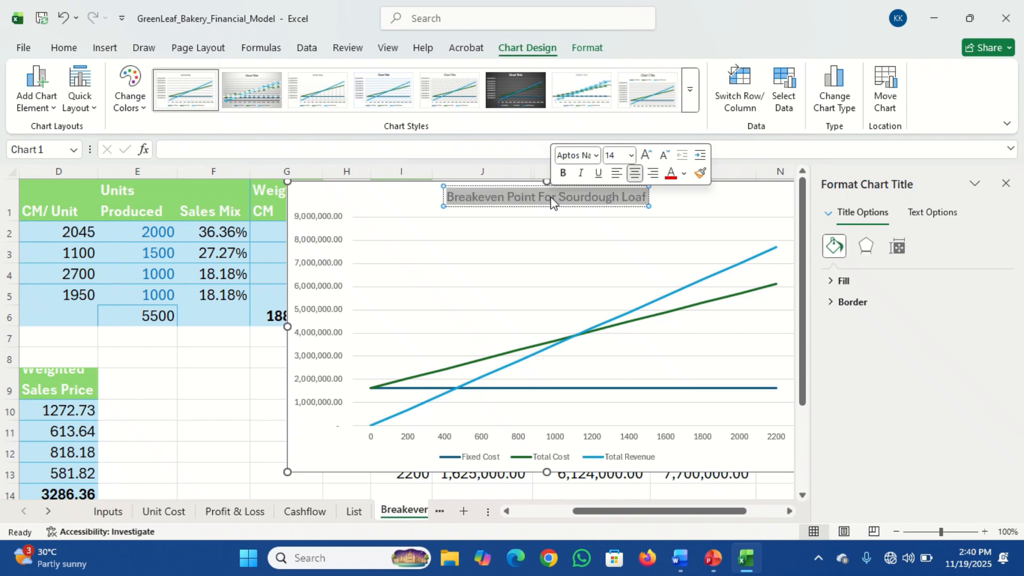
key("ctrl+b")
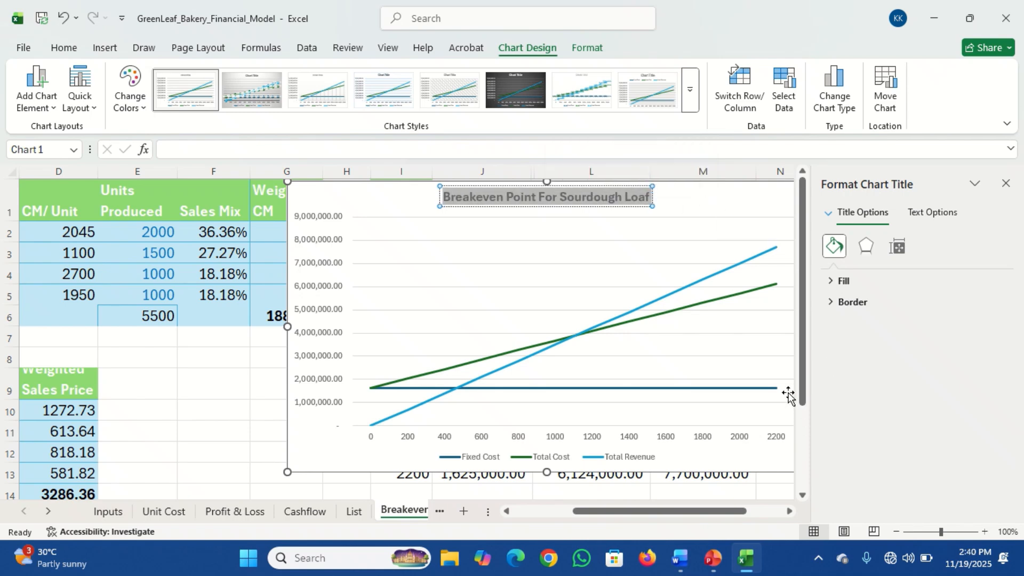
left_click(208, 435)
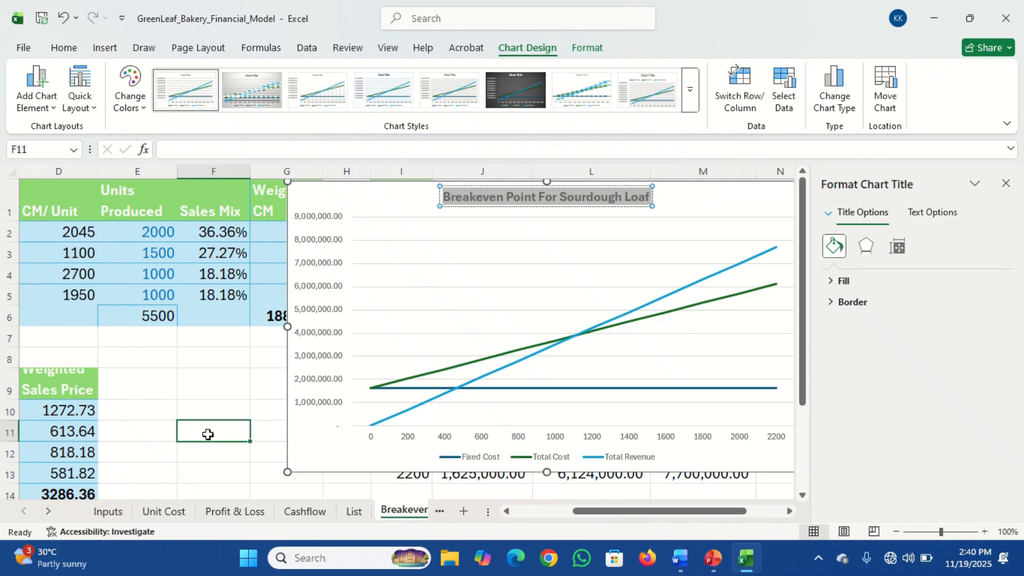
Review the chart's available elements, styles, color palettes and series filters, and inspect the crossing of the total revenue and total cost lines
left_click(325, 461)
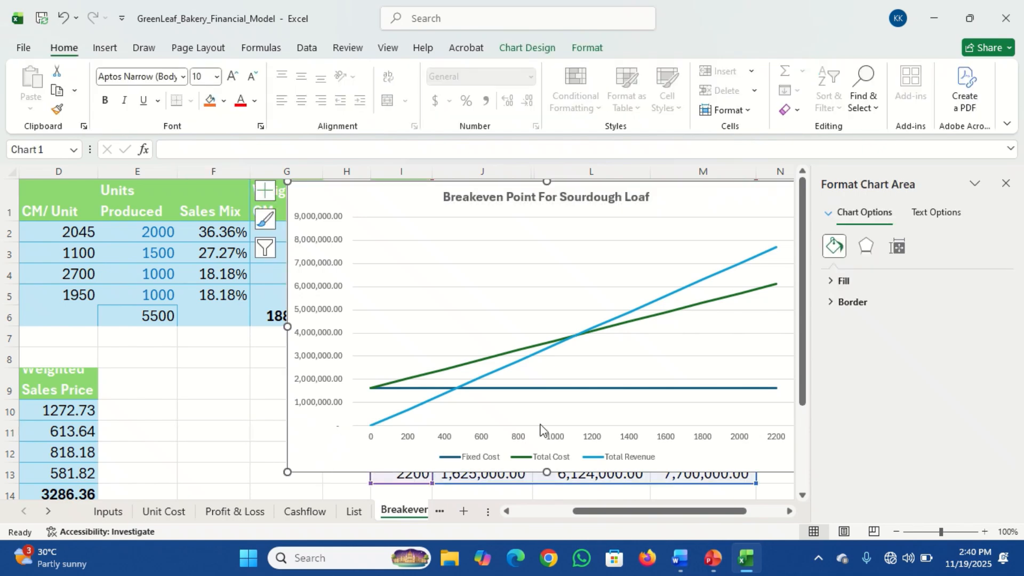
left_click(790, 511)
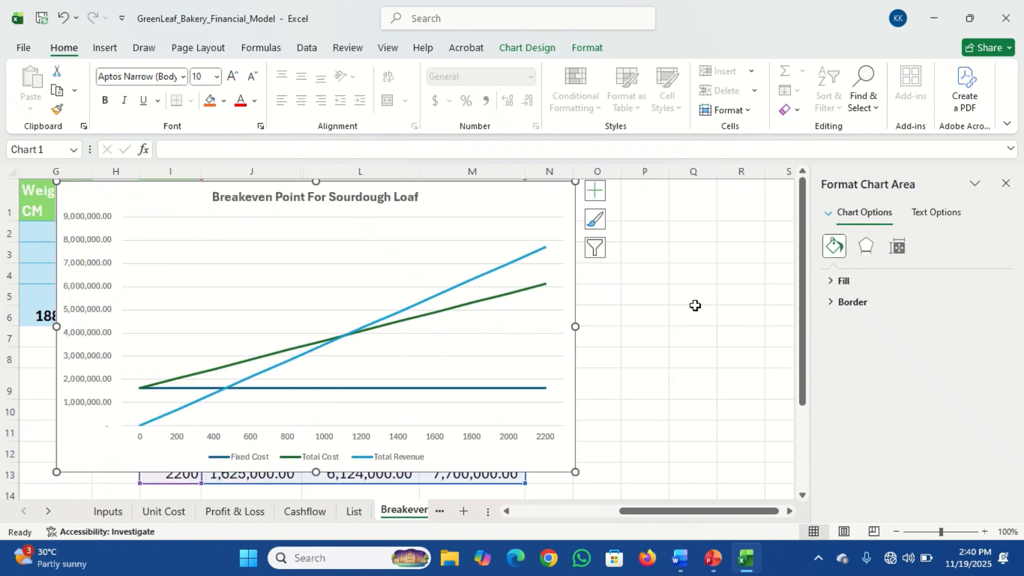
left_click(595, 193)
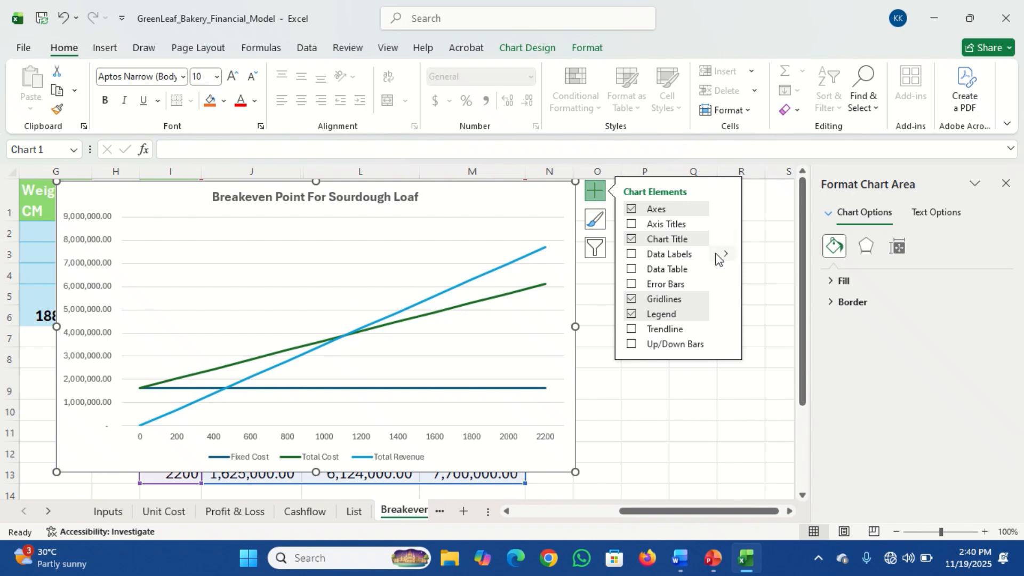
left_click(596, 219)
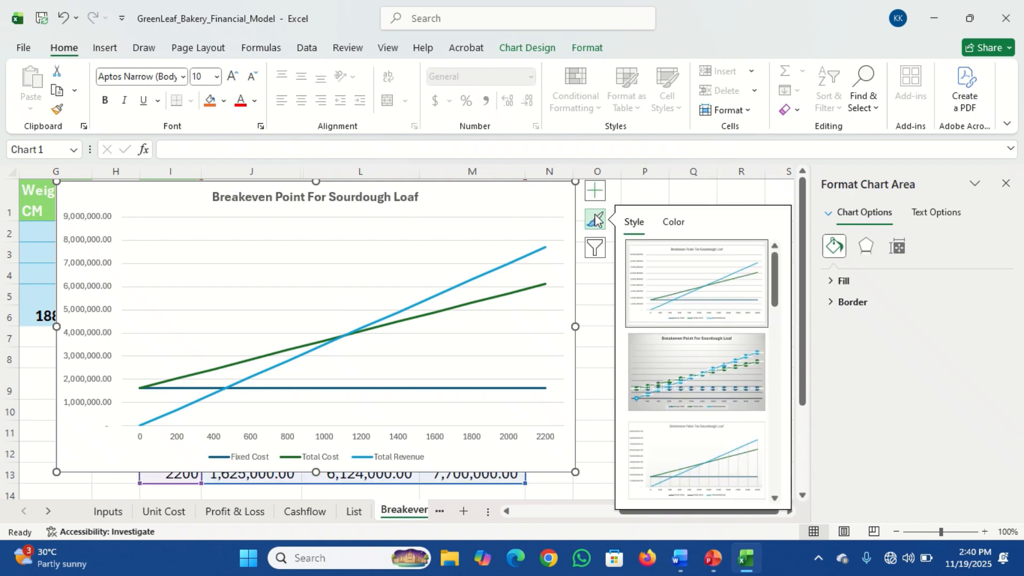
mouse_move(777, 274)
left_mouse_down()
mouse_move(782, 413)
mouse_move(795, 312)
mouse_move(789, 267)
left_mouse_up()
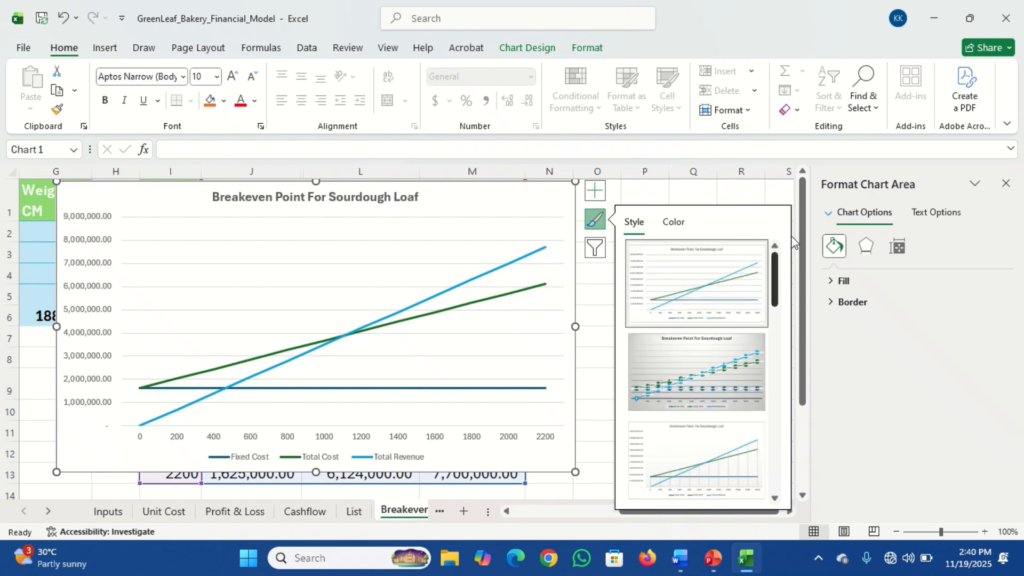
left_click(676, 229)
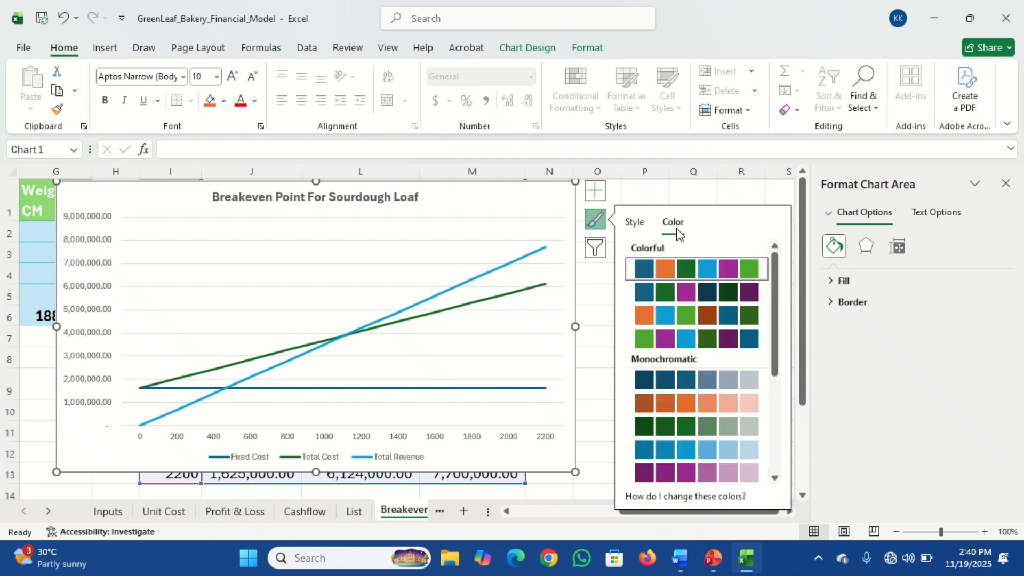
left_click(595, 249)
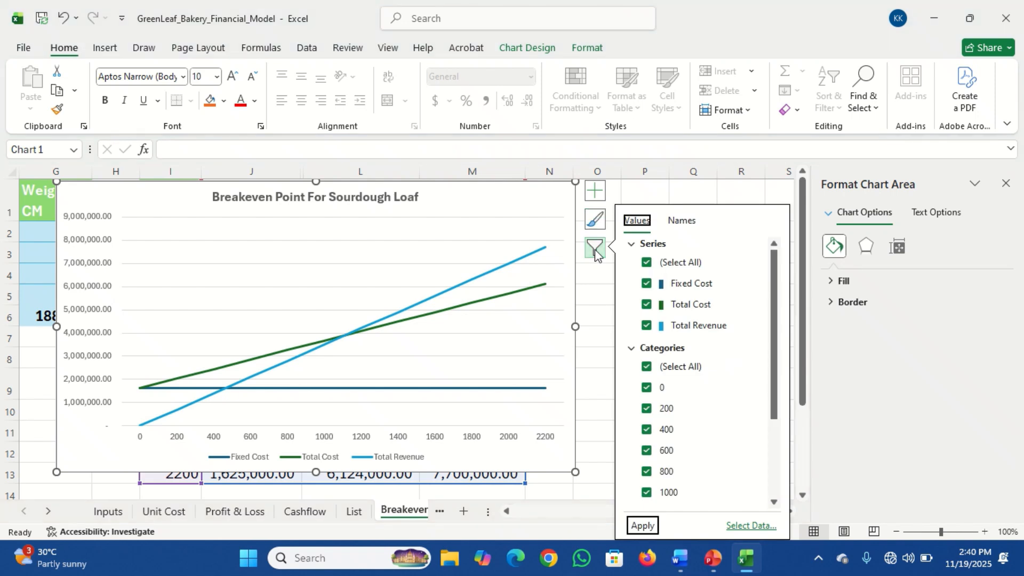
left_click(592, 294)
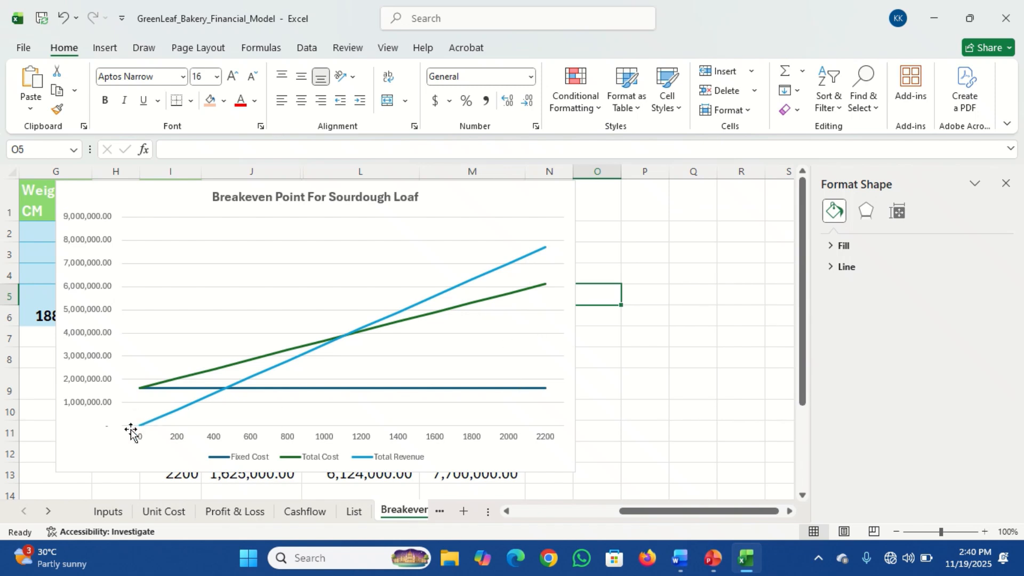
left_click(557, 195)
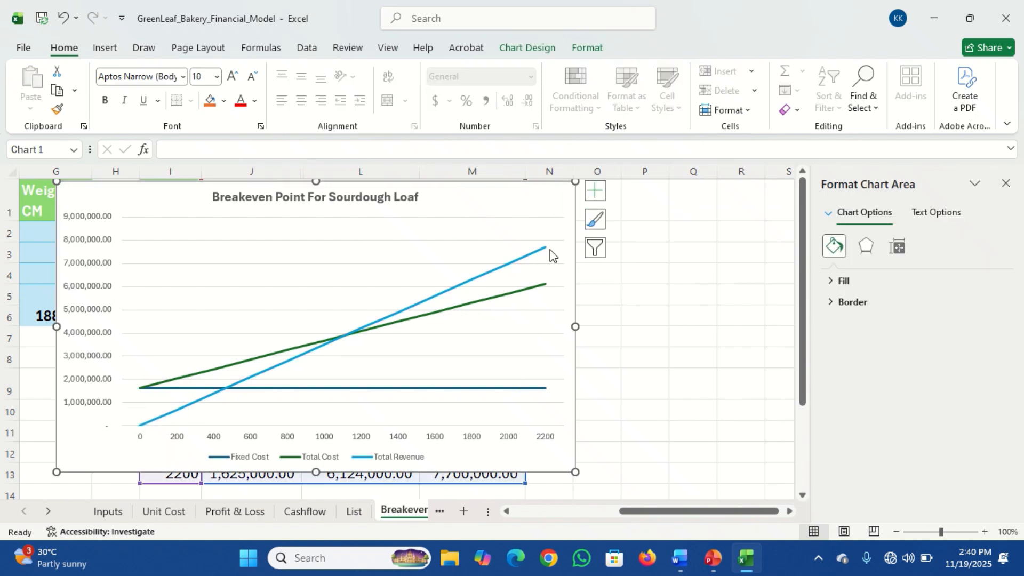
mouse_move(344, 336)
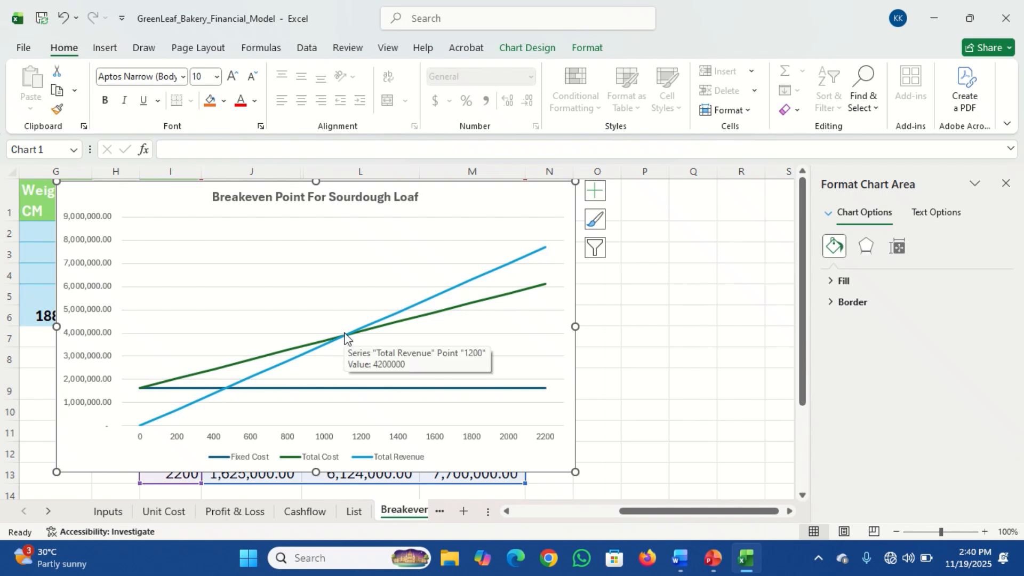